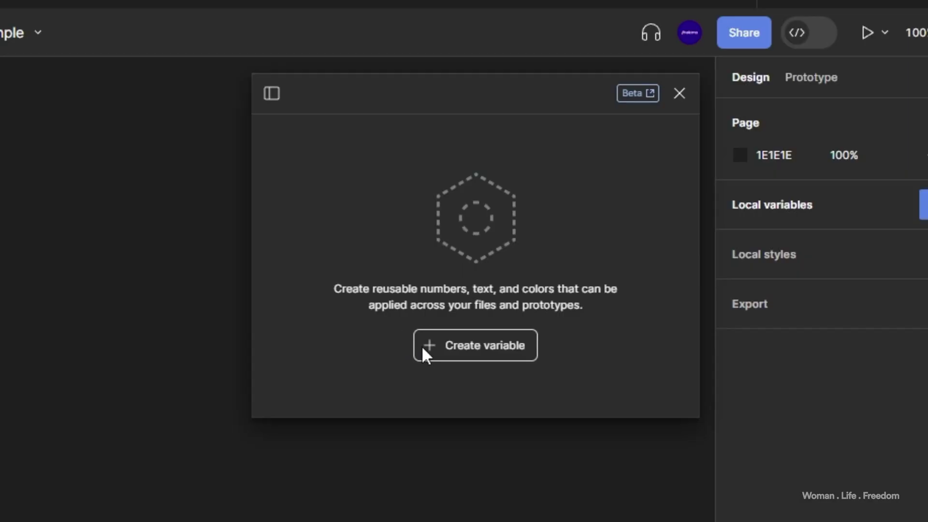
Step: Try out creating String, Color and Boolean variables in the empty local variables list
{"action": "left_click", "coordinate": [427, 356]}
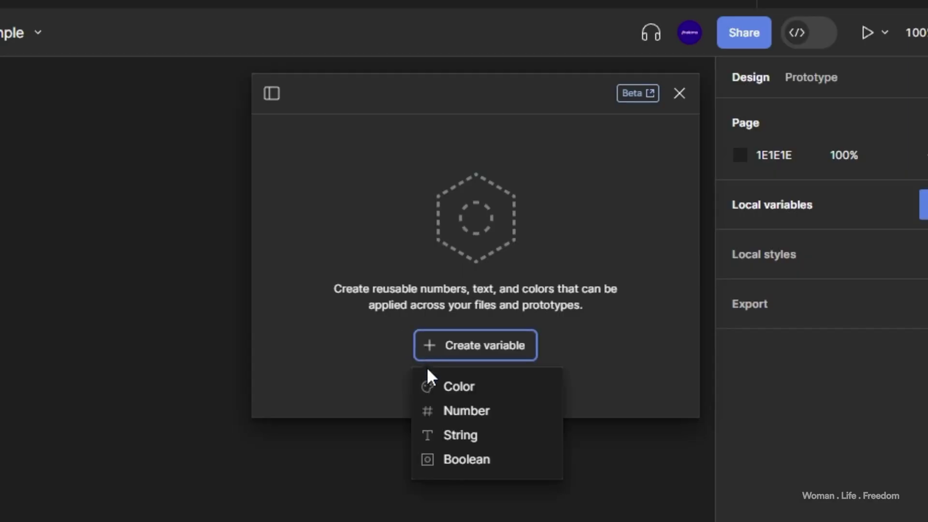
{"action": "left_click", "coordinate": [444, 437]}
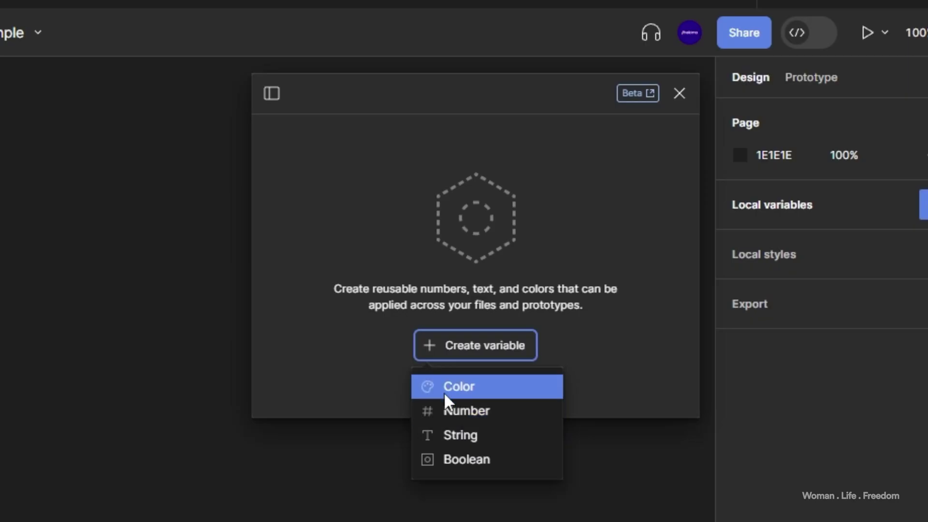
{"action": "left_click", "coordinate": [446, 394]}
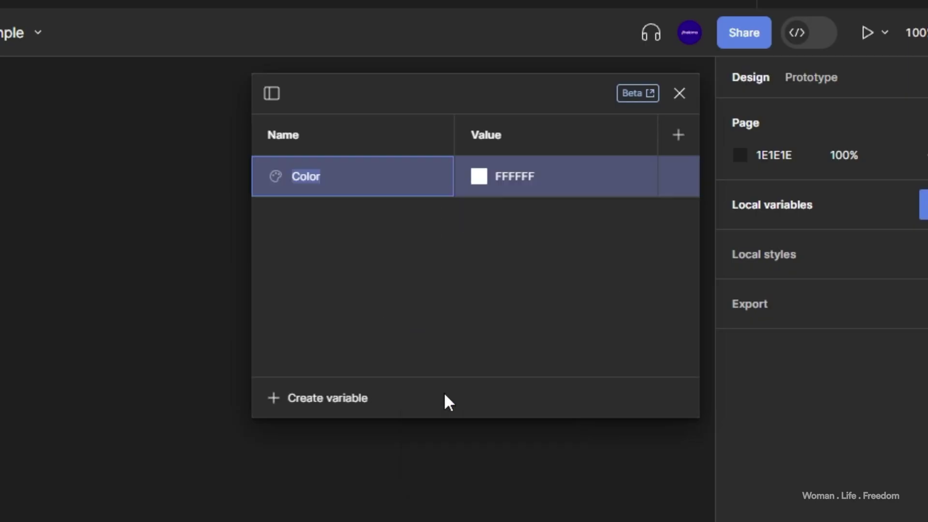
{"action": "left_click", "coordinate": [480, 178]}
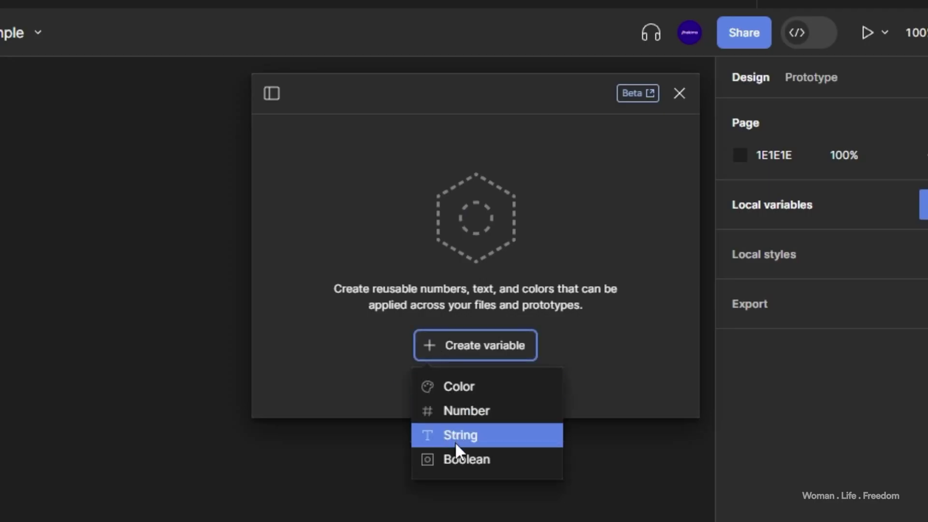
{"action": "left_click", "coordinate": [465, 466]}
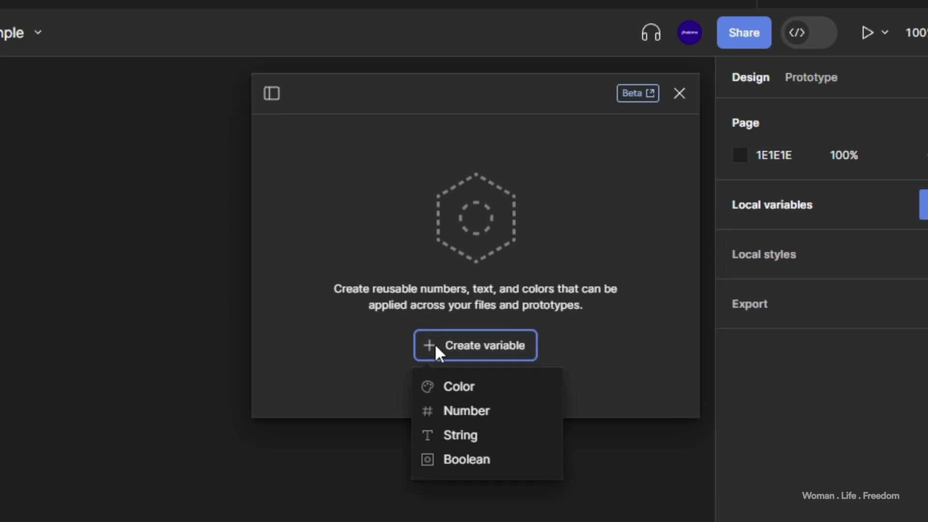
Step: Create four variables: a color variable named Primary color, plus string, number and boolean variables with default names
{"action": "left_click", "coordinate": [449, 388]}
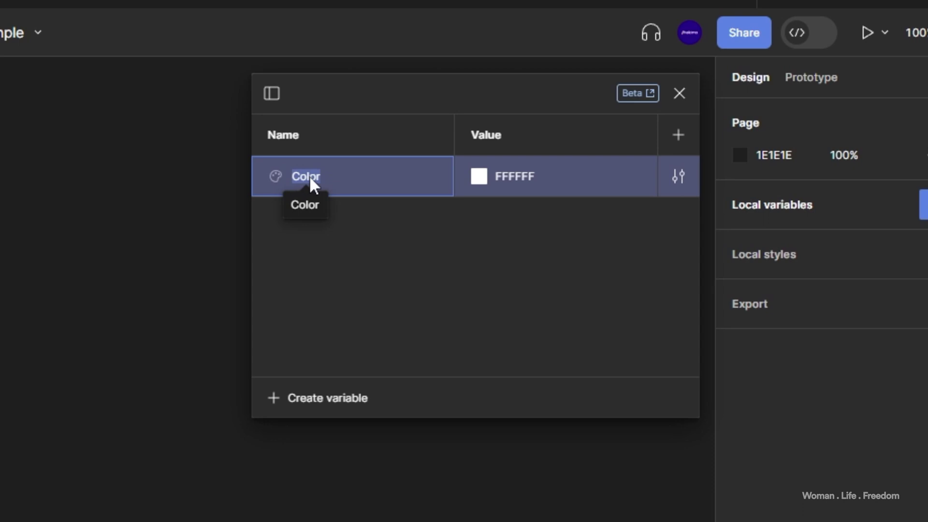
{"action": "type", "text": "Prima"}
{"action": "left_click", "coordinate": [339, 406]}
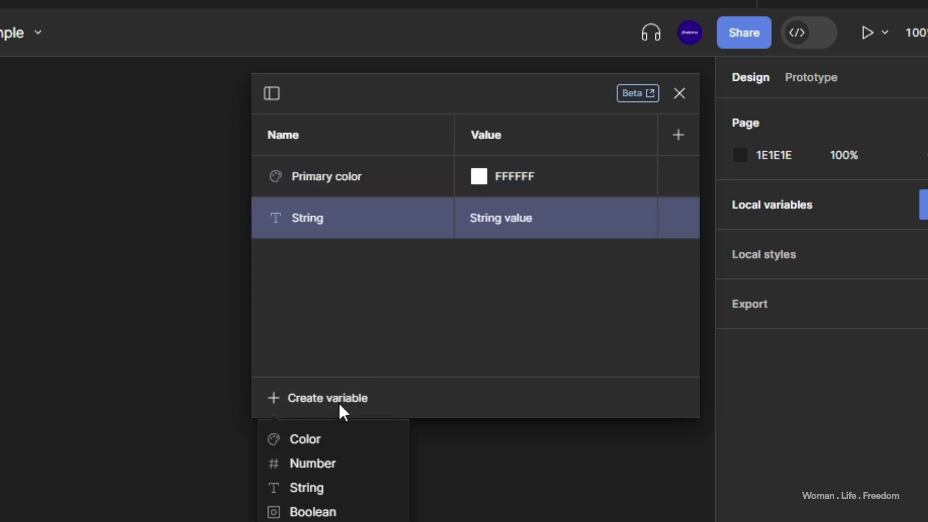
{"action": "left_click", "coordinate": [342, 463]}
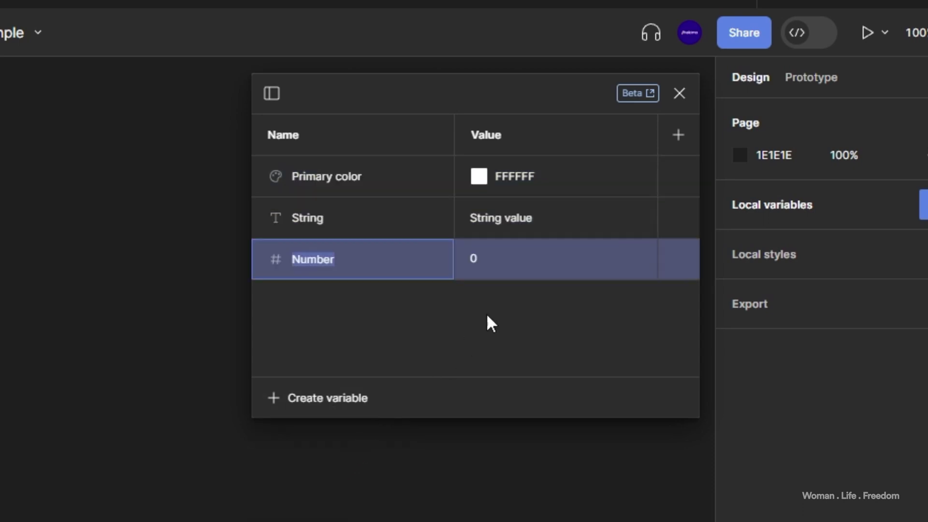
{"action": "left_click", "coordinate": [357, 401]}
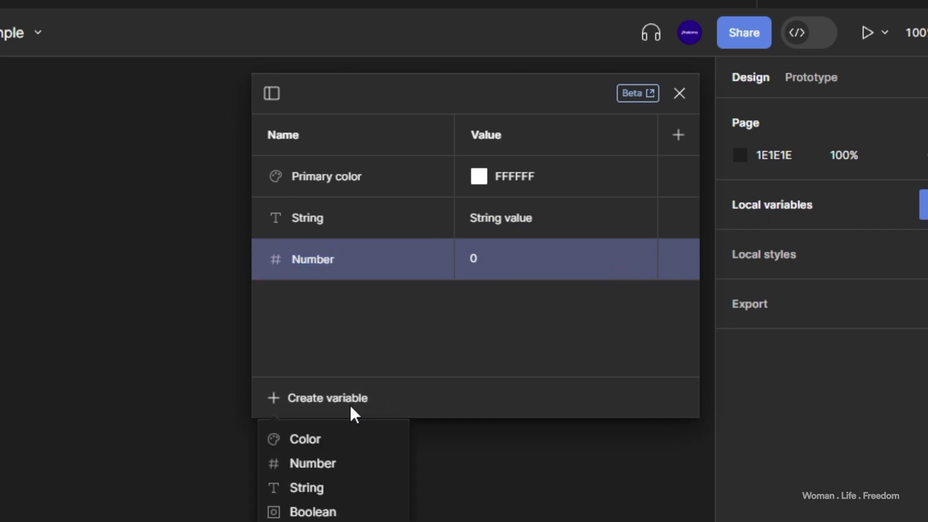
{"action": "left_click", "coordinate": [326, 506]}
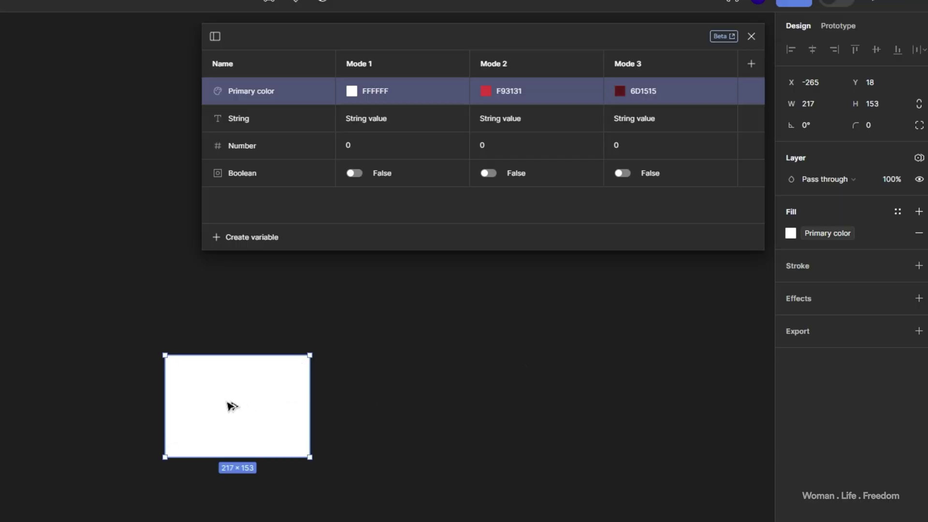
Step: Duplicate the rectangle filled with Primary color beside the original and open the copy's variable mode options
{"action": "left_click_drag", "start_coordinate": [232, 406], "coordinate": [412, 408], "text": "alt"}
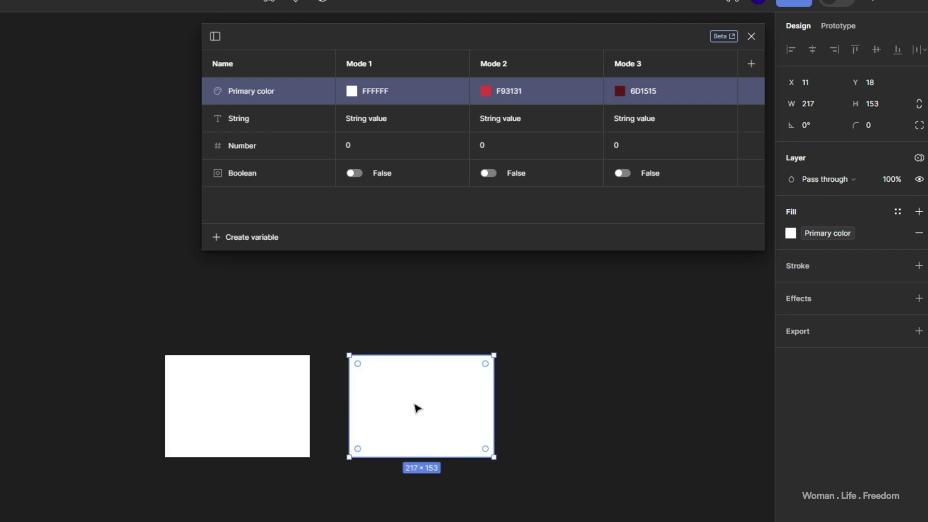
{"action": "left_click", "coordinate": [915, 159]}
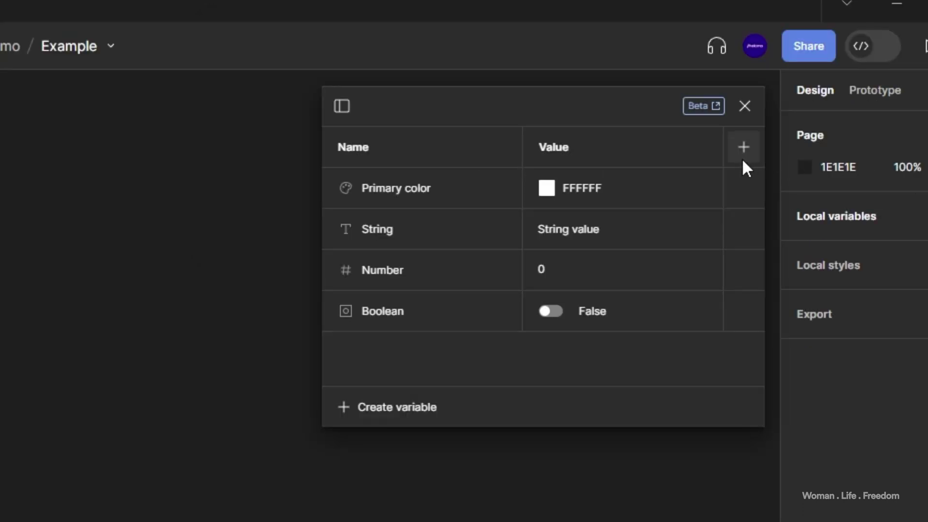
Step: Add two variable modes and set Primary color to F93131 in Mode 2 and 6D1515 in Mode 3
{"action": "left_click", "coordinate": [743, 161]}
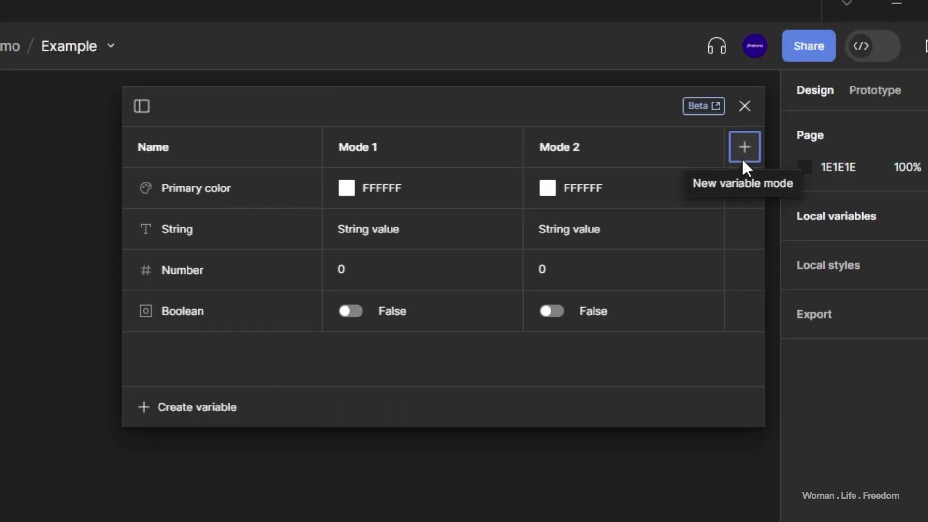
{"action": "left_click", "coordinate": [743, 161]}
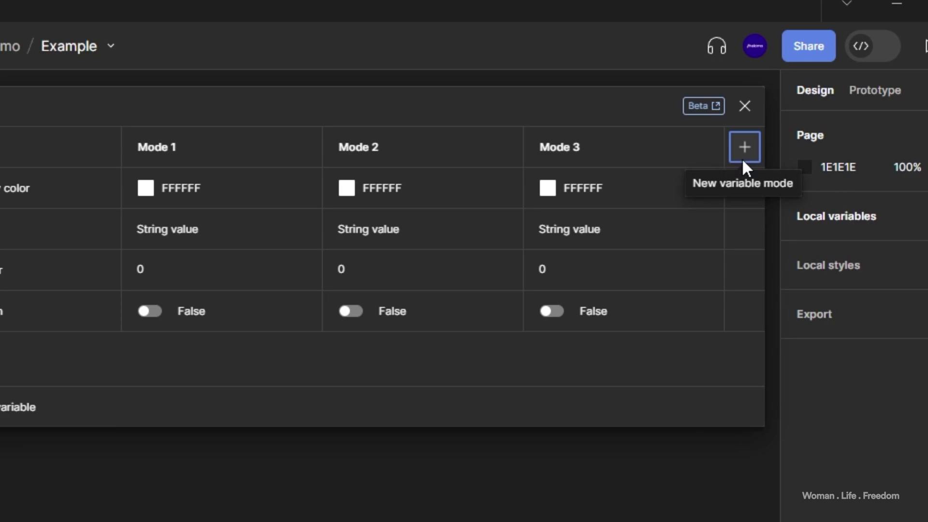
{"action": "left_click", "coordinate": [343, 192]}
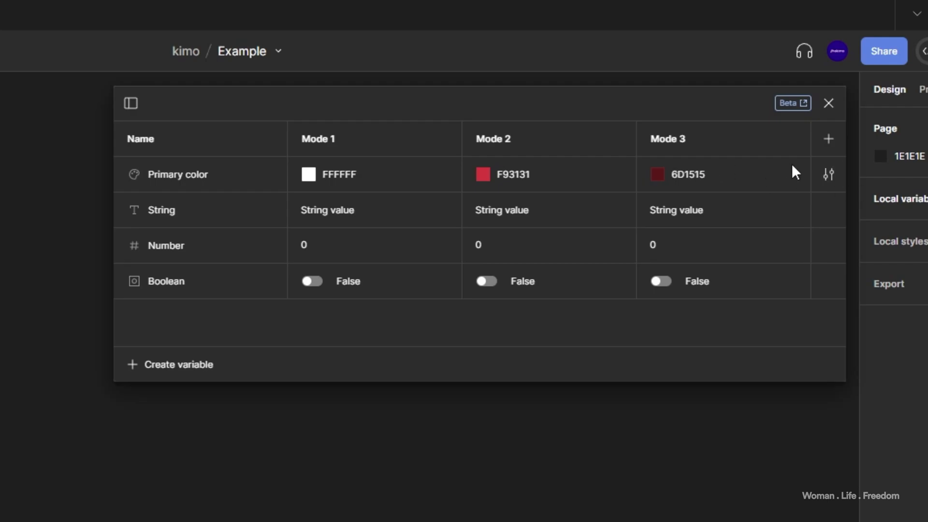
Step: Open the Primary color variable's settings and toggle its color scoping for Text and for all supported properties
{"action": "left_click", "coordinate": [830, 173]}
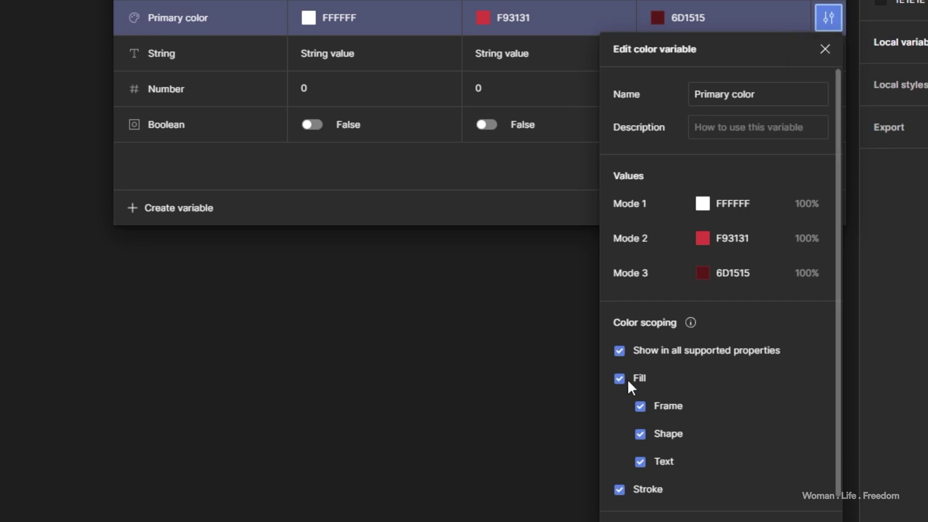
{"action": "left_click", "coordinate": [640, 462]}
{"action": "left_click", "coordinate": [619, 351]}
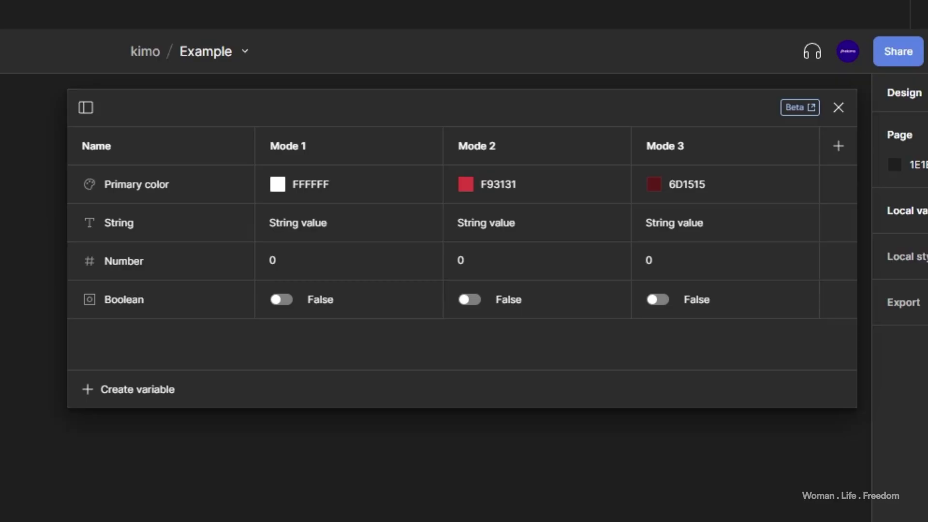
Step: Put the Primary color and String variables together into a new group
{"action": "left_click", "coordinate": [190, 185]}
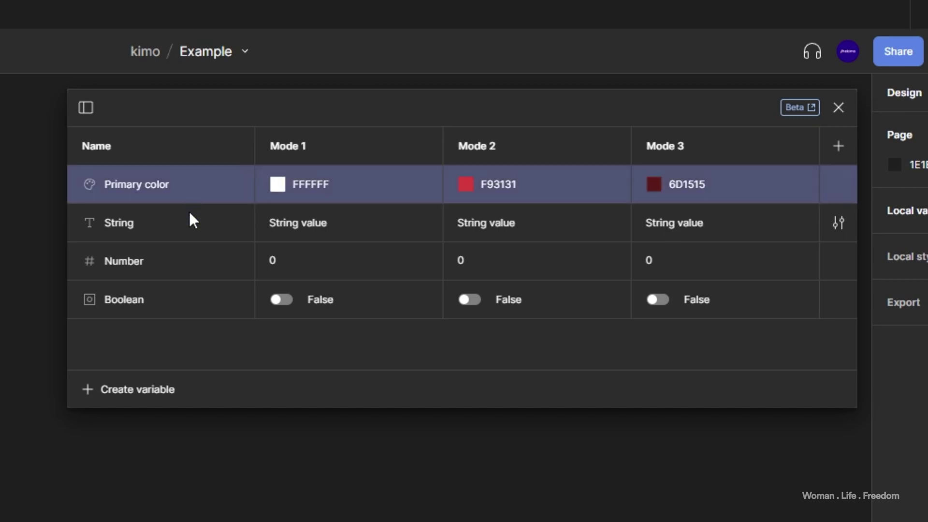
{"action": "left_click", "coordinate": [189, 225], "text": "shift"}
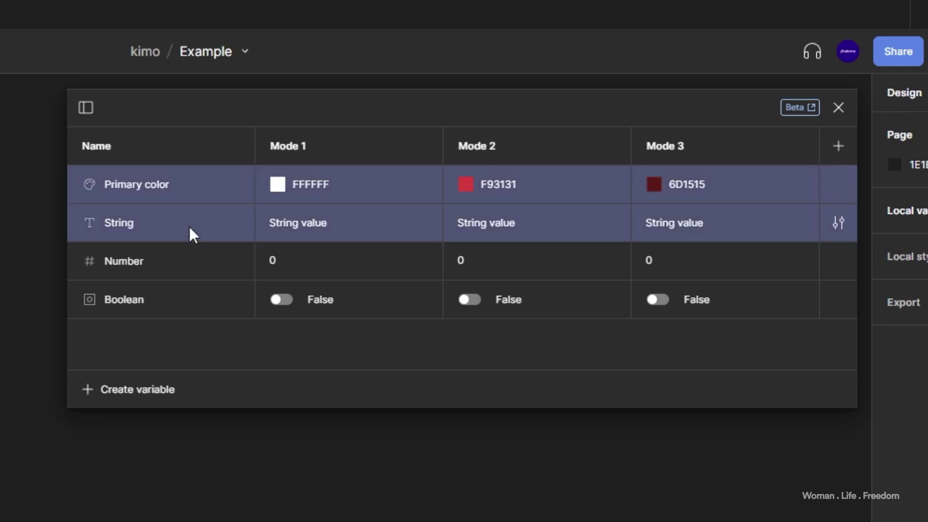
{"action": "right_click", "coordinate": [189, 226]}
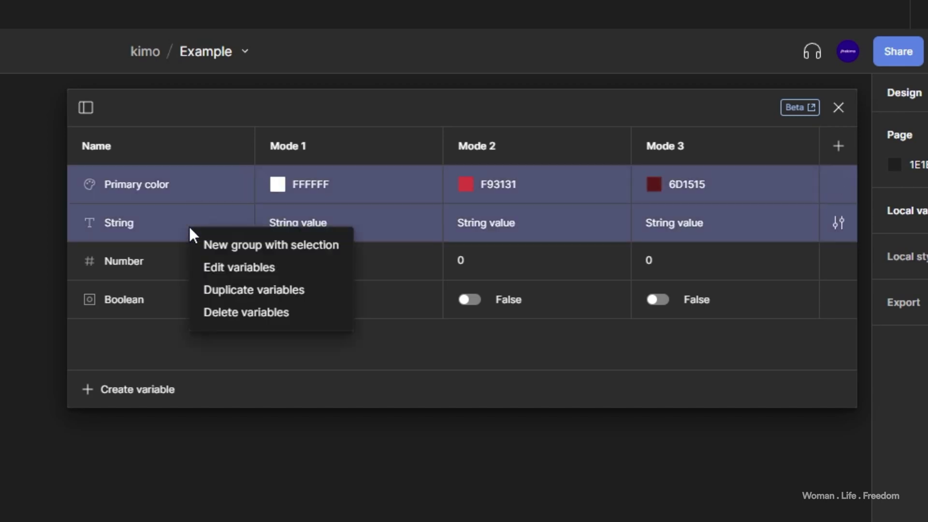
{"action": "left_click", "coordinate": [243, 245]}
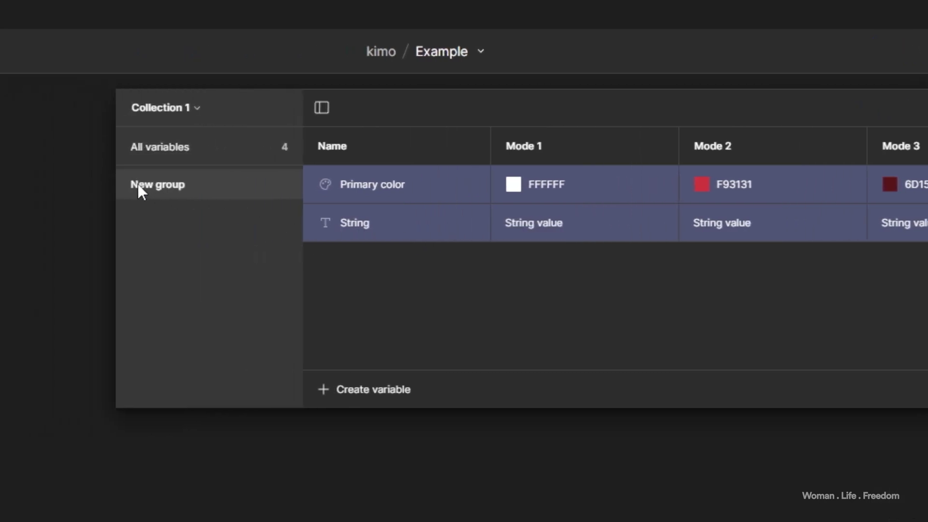
Step: Rename the new variable group as Group 01
{"action": "double_click", "coordinate": [139, 186]}
{"action": "type", "text": "Ge"}
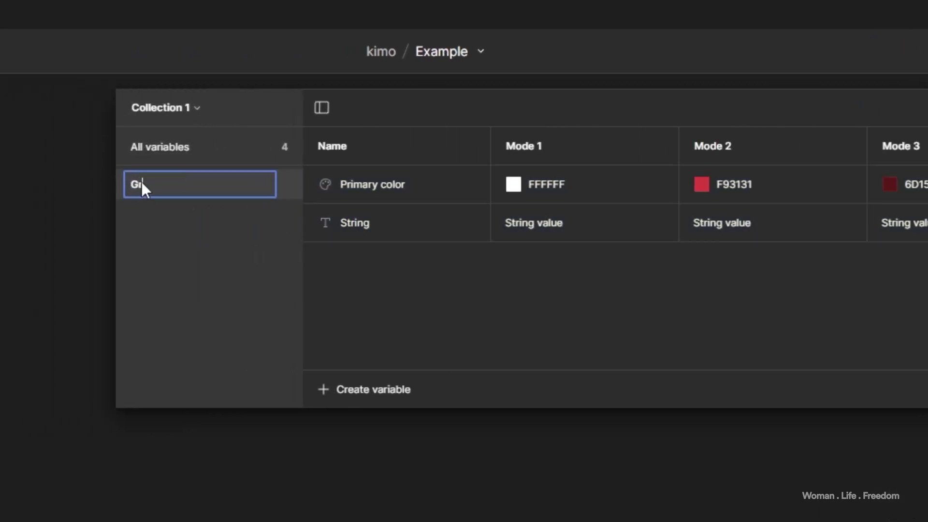
{"action": "type", "text": "neral"}
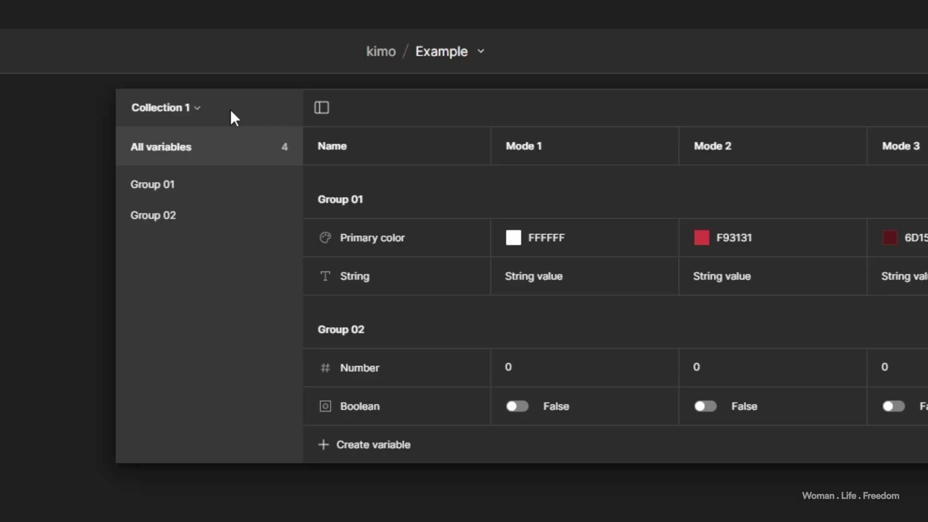
Step: Create a second variable collection and keep the name Collection 2
{"action": "left_click", "coordinate": [195, 103]}
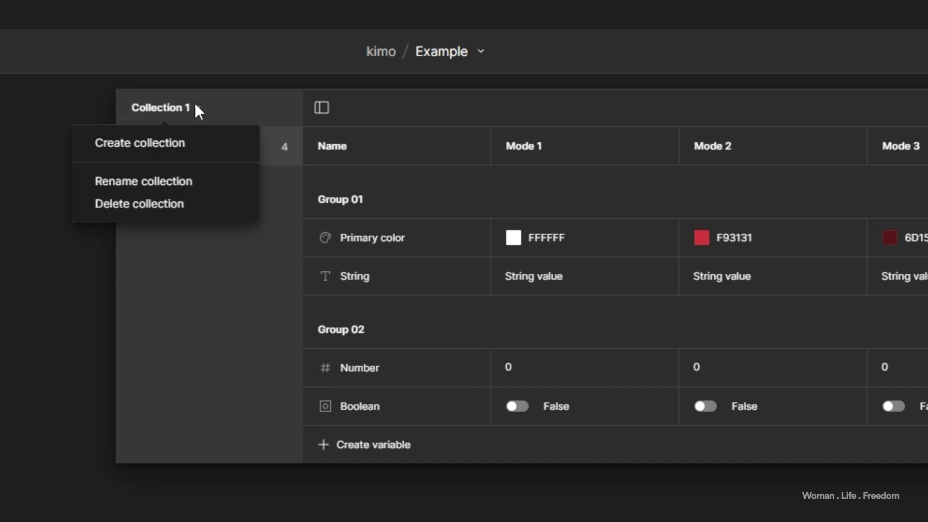
{"action": "left_click", "coordinate": [156, 142]}
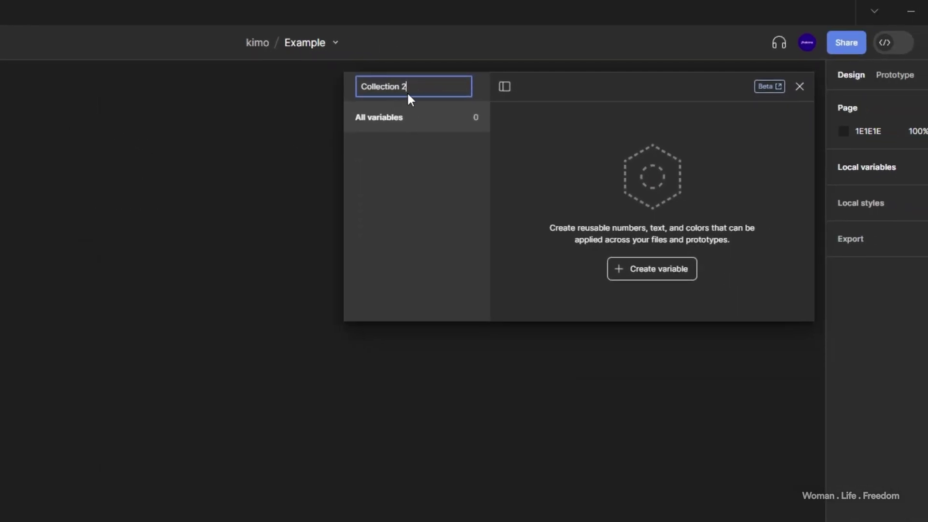
{"action": "left_click", "coordinate": [416, 170]}
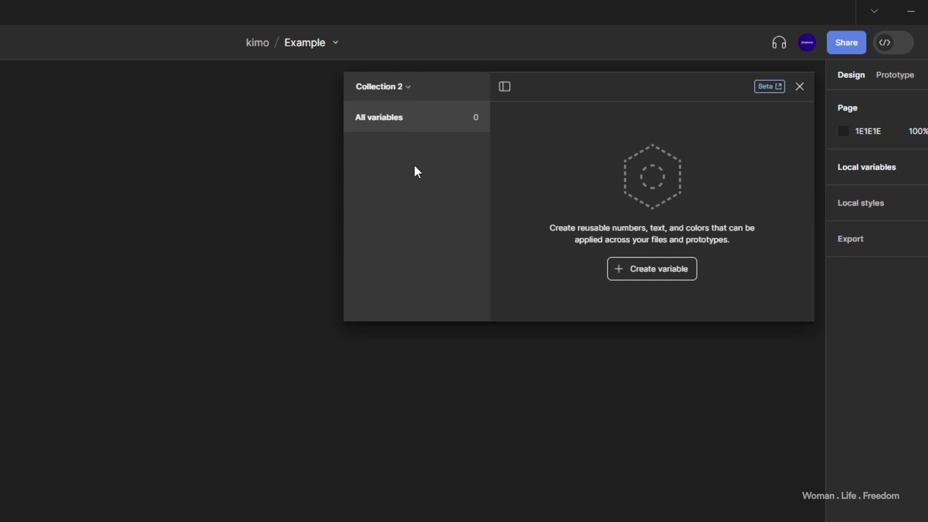
Step: Switch to Collection 1 to view its variables and return to Collection 2
{"action": "left_click", "coordinate": [412, 86]}
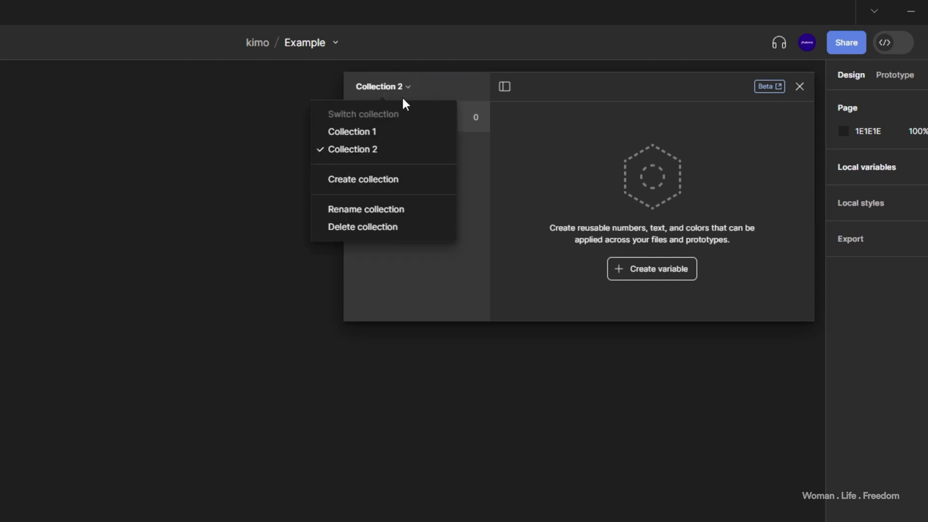
{"action": "left_click", "coordinate": [393, 131]}
{"action": "left_click", "coordinate": [117, 85]}
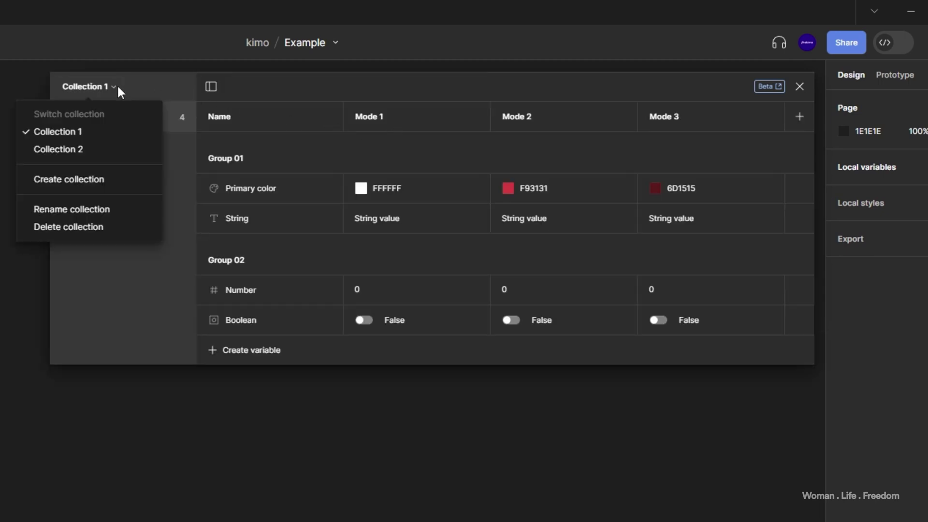
{"action": "left_click", "coordinate": [104, 151]}
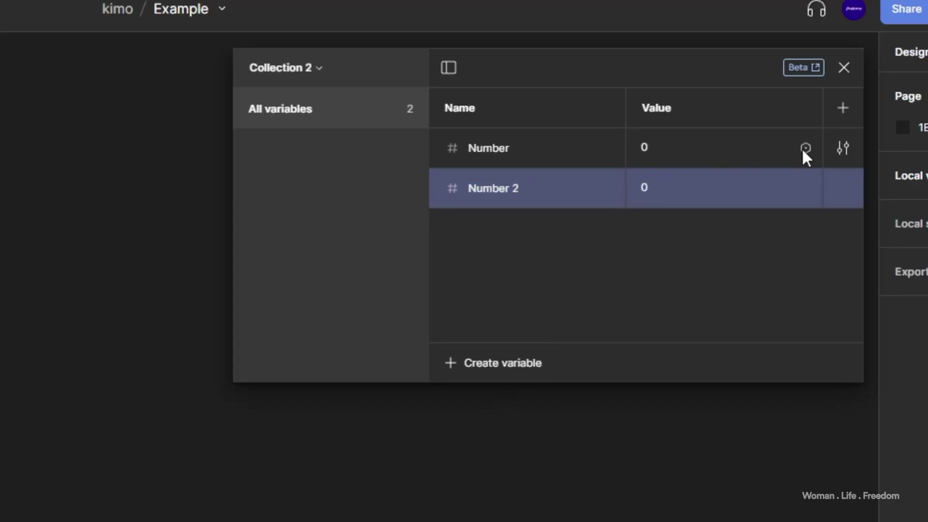
Step: In Collection 2, link the Number variable's value to Number 2 and set Number 2's own value to 24
{"action": "left_click", "coordinate": [806, 148]}
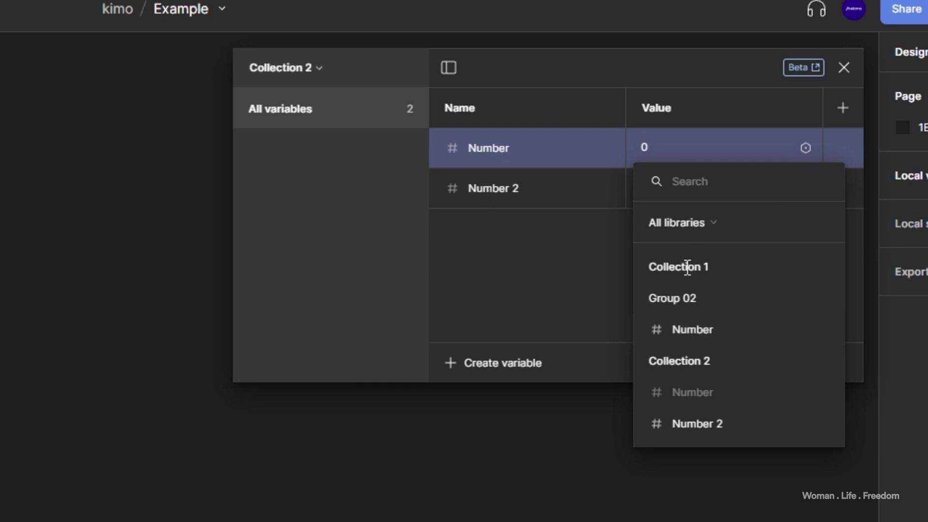
{"action": "left_click", "coordinate": [682, 223]}
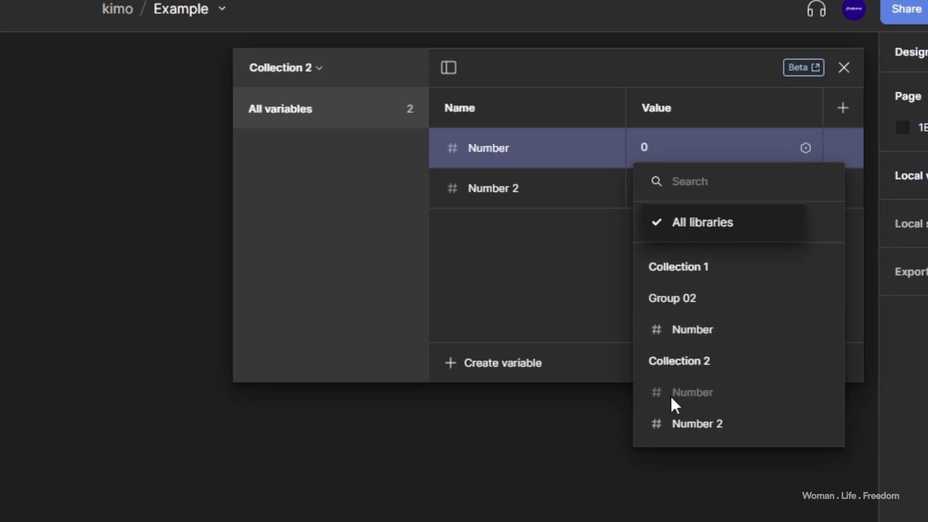
{"action": "left_click", "coordinate": [648, 400]}
{"action": "left_click", "coordinate": [688, 424]}
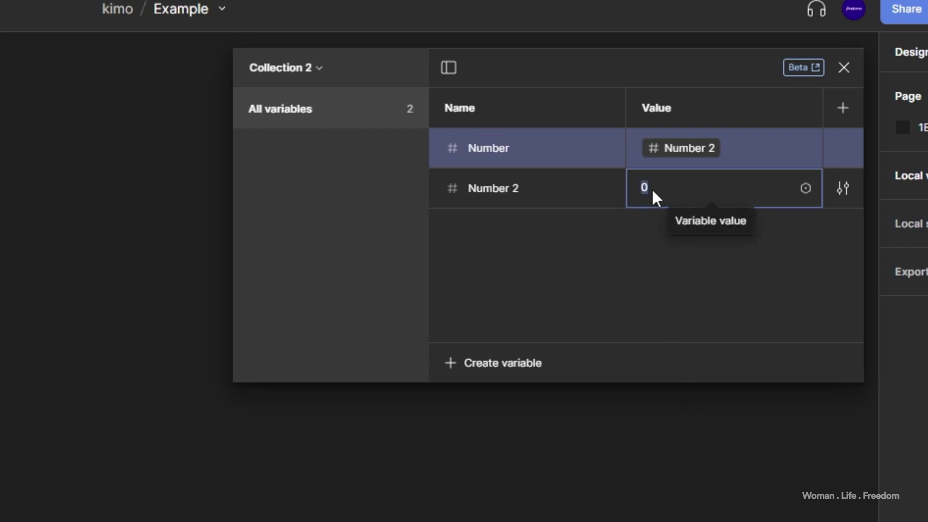
{"action": "type", "text": "24"}
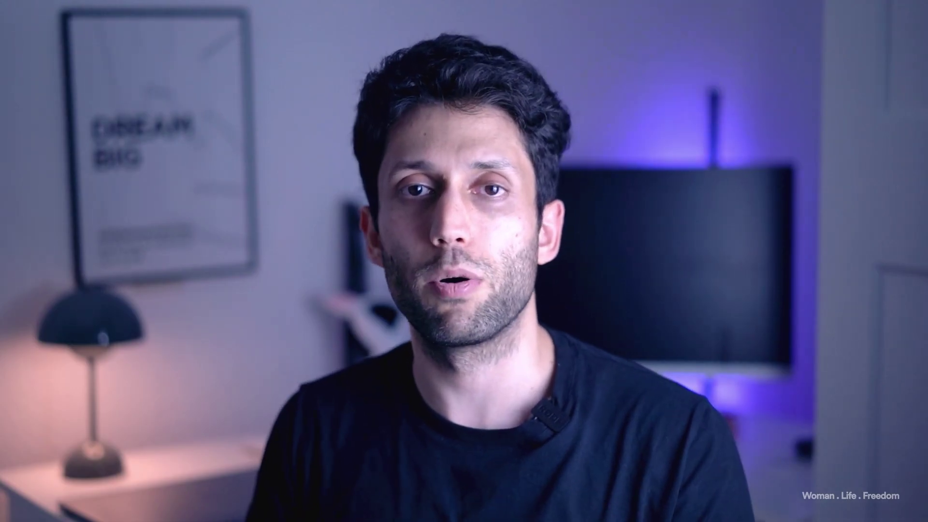
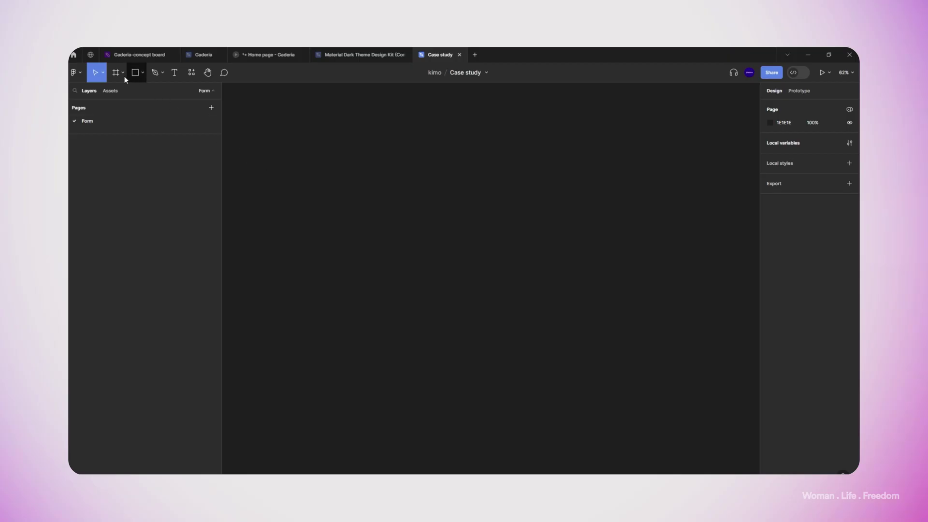
Step: Create a 1440 × 1024 desktop frame and rename it Frame
{"action": "left_click", "coordinate": [116, 74]}
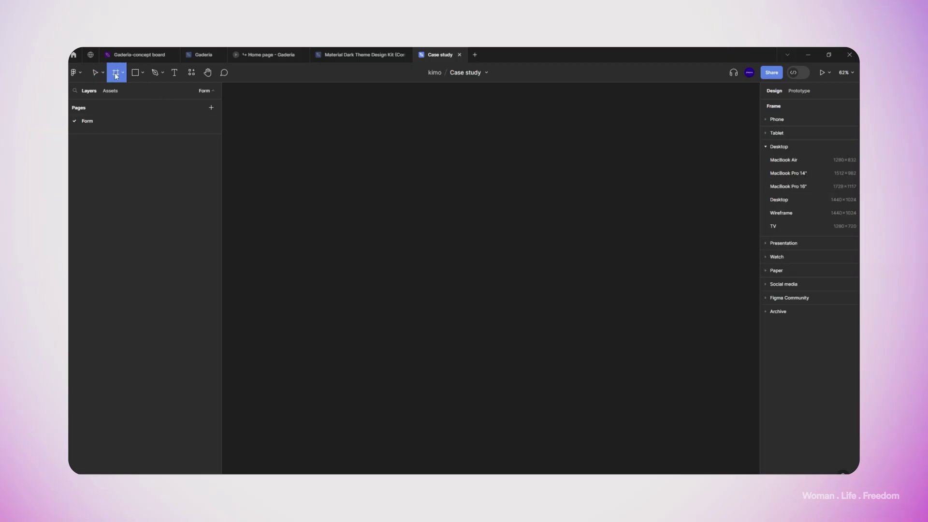
{"action": "left_click", "coordinate": [781, 200]}
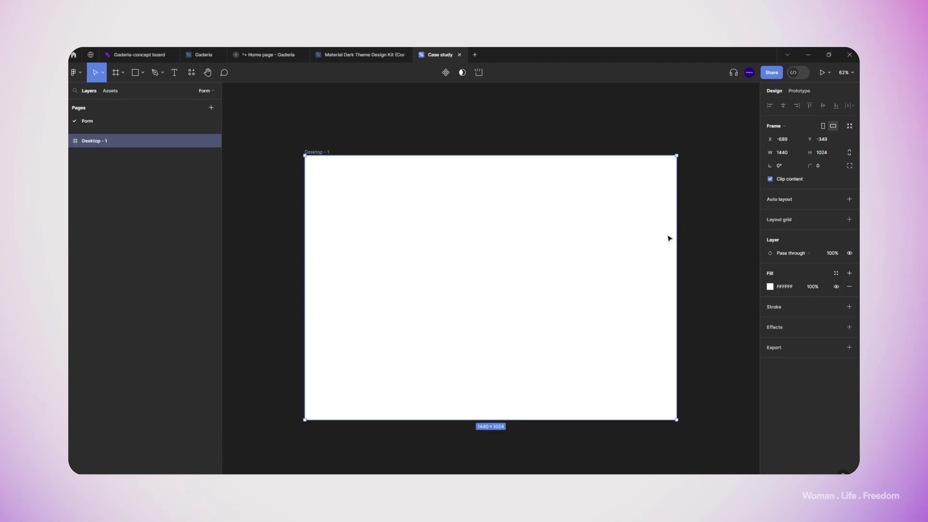
{"action": "left_click", "coordinate": [289, 181]}
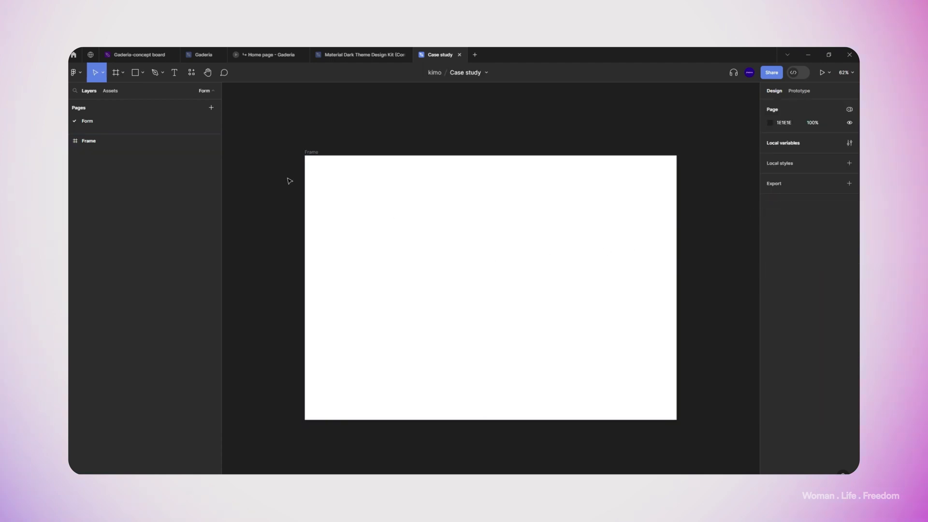
Step: Add a bold 16 px text layer reading "text input" inside the frame and wrap it in an auto layout
{"action": "left_click", "coordinate": [174, 72]}
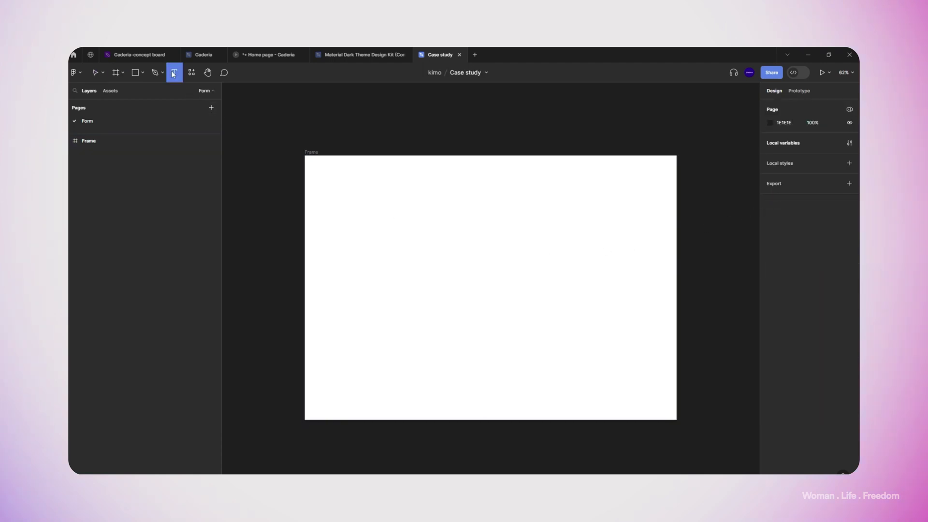
{"action": "left_click", "coordinate": [452, 236]}
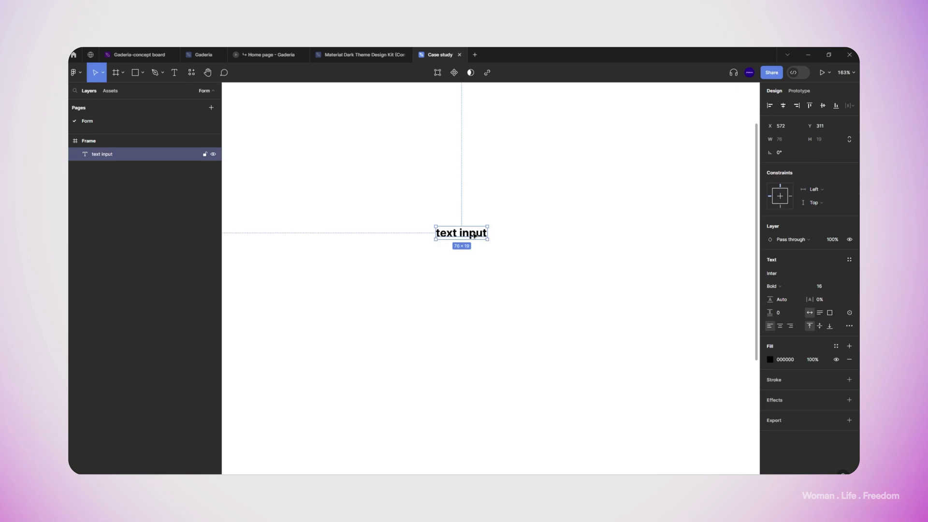
{"action": "key", "text": "shift+a"}
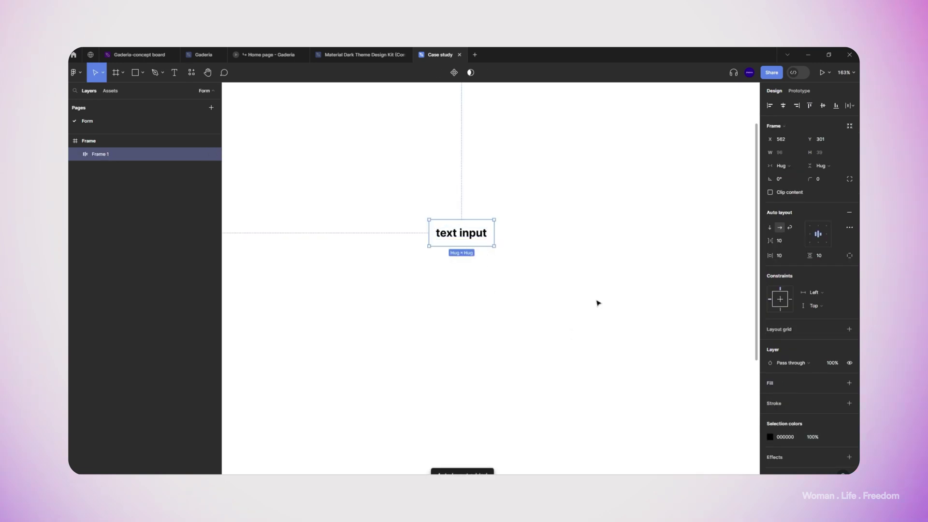
Step: Widen the auto layout field to 248, align its text to the left and set its corner radius to 8
{"action": "left_click_drag", "start_coordinate": [494, 232], "coordinate": [597, 233]}
{"action": "left_click", "coordinate": [810, 234]}
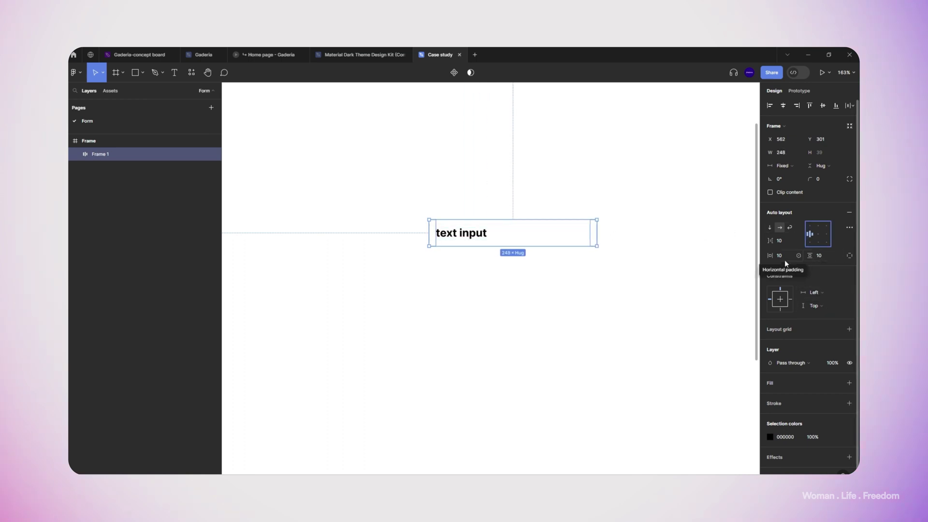
{"action": "left_click_drag", "start_coordinate": [811, 178], "coordinate": [87, 195]}
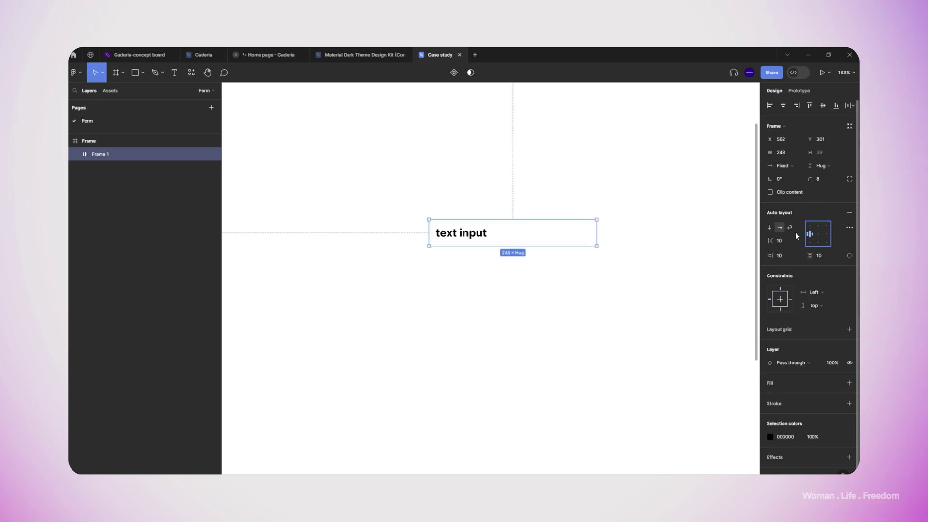
Step: Add a light purple F5EFFF fill to the text input field
{"action": "scroll", "coordinate": [856, 370], "scroll_direction": "down", "scroll_amount": 1}
{"action": "left_click", "coordinate": [851, 369]}
{"action": "left_click", "coordinate": [770, 380]}
{"action": "left_click", "coordinate": [734, 388]}
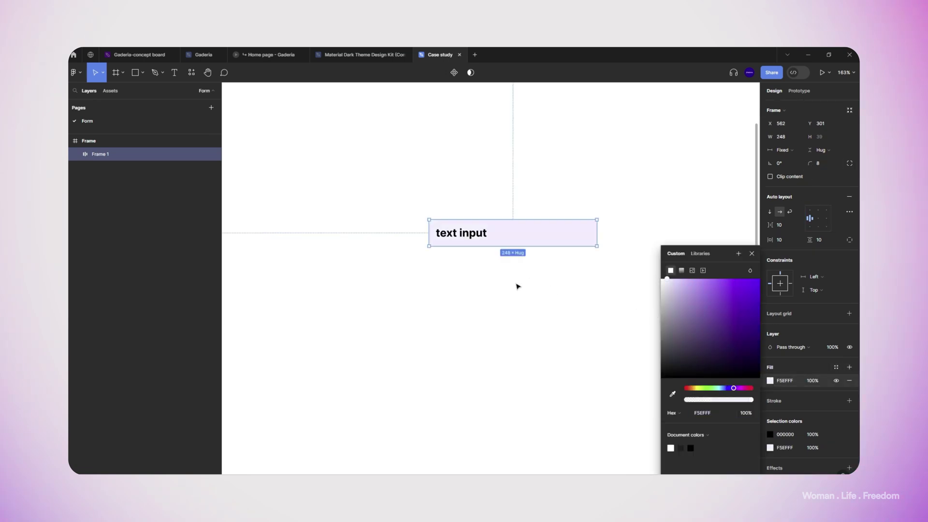
{"action": "left_click", "coordinate": [461, 274]}
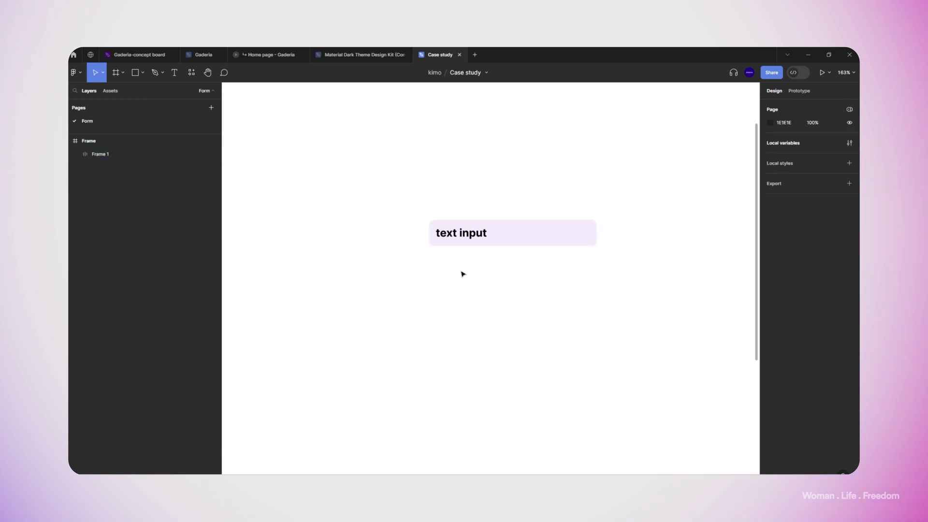
Step: Duplicate the text input field and place the copy directly below the original
{"action": "left_click", "coordinate": [462, 235]}
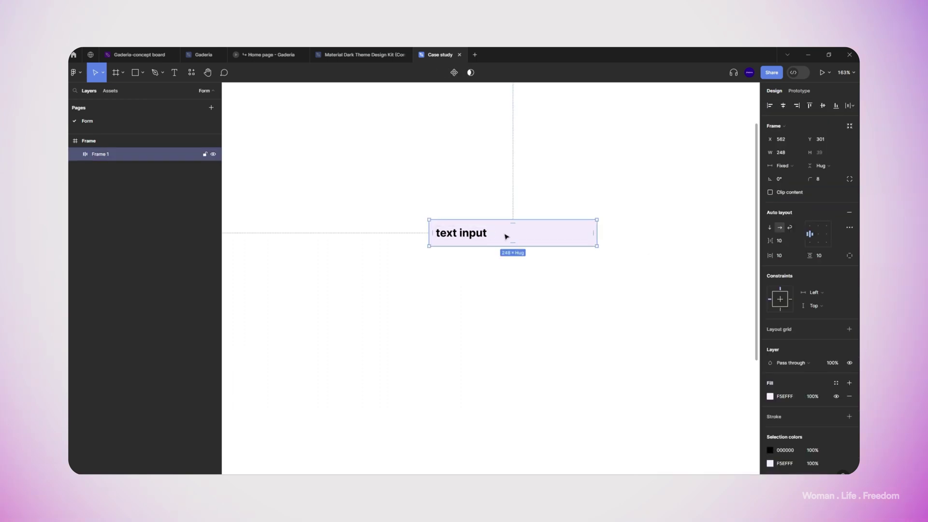
{"action": "scroll", "coordinate": [495, 246], "scroll_direction": "up", "scroll_amount": 1}
{"action": "scroll", "coordinate": [496, 246], "scroll_direction": "up", "scroll_amount": 3}
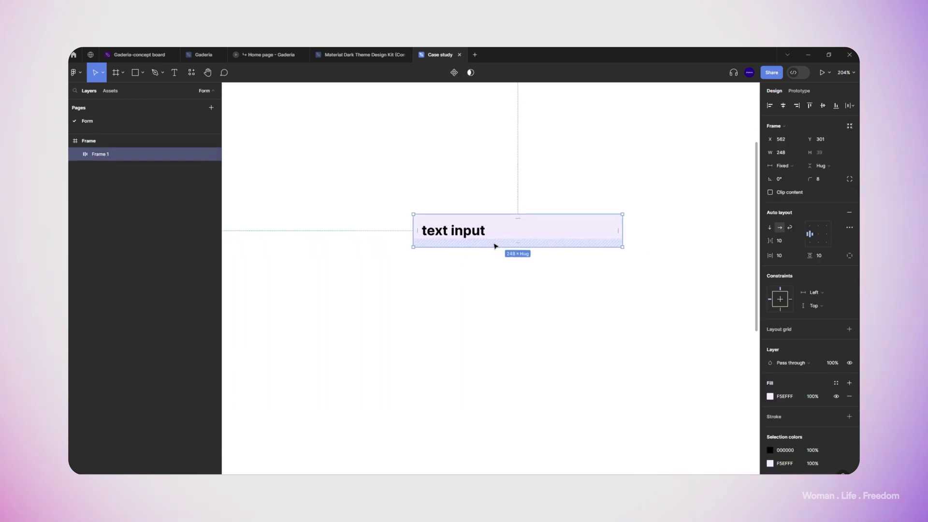
{"action": "left_click_drag", "start_coordinate": [448, 236], "coordinate": [551, 292]}
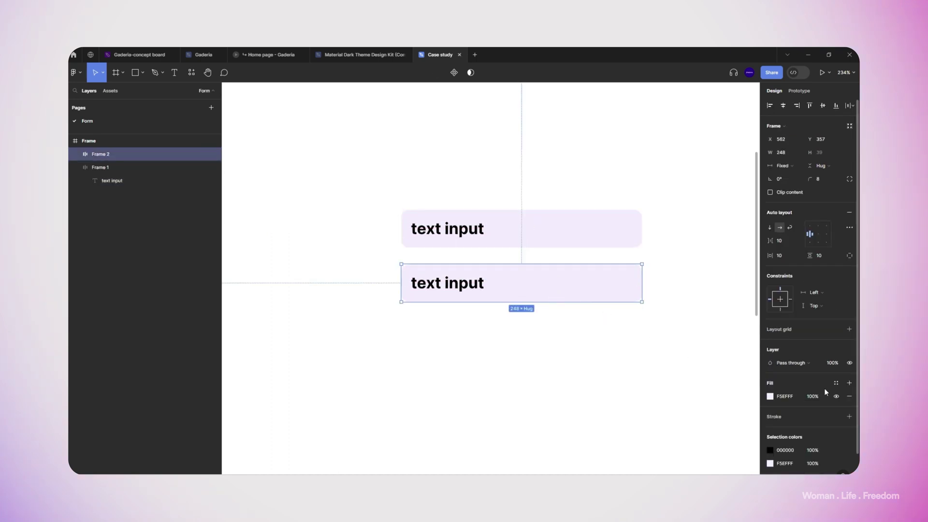
Step: Give the lower field a white fill and a 2 px dark purple stroke, and name the upper field Default and the lower one Active
{"action": "left_click", "coordinate": [850, 416]}
{"action": "left_click", "coordinate": [770, 430]}
{"action": "left_click_drag", "start_coordinate": [730, 329], "coordinate": [730, 326]}
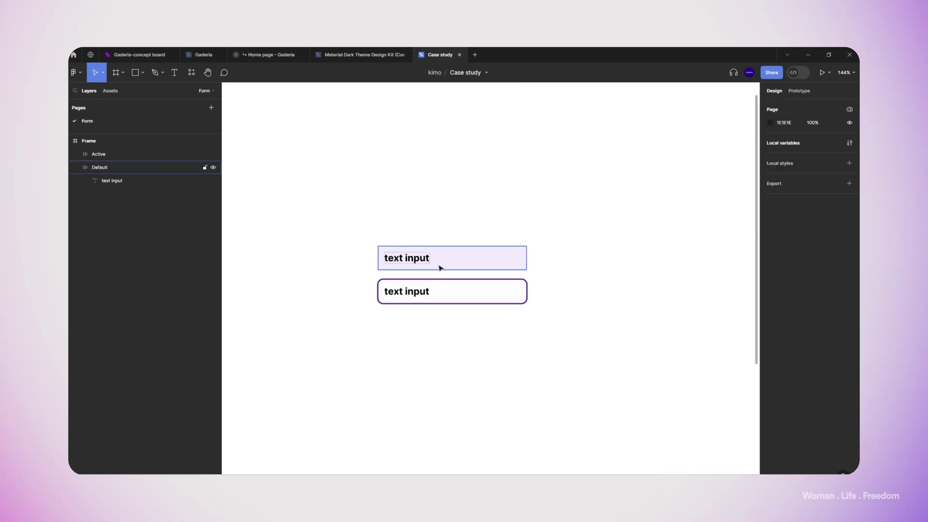
Step: Combine the Default and Active fields into a component set named Text input with a State property, placed outside the frame
{"action": "left_click", "coordinate": [439, 265]}
{"action": "left_click", "coordinate": [450, 292], "text": "shift"}
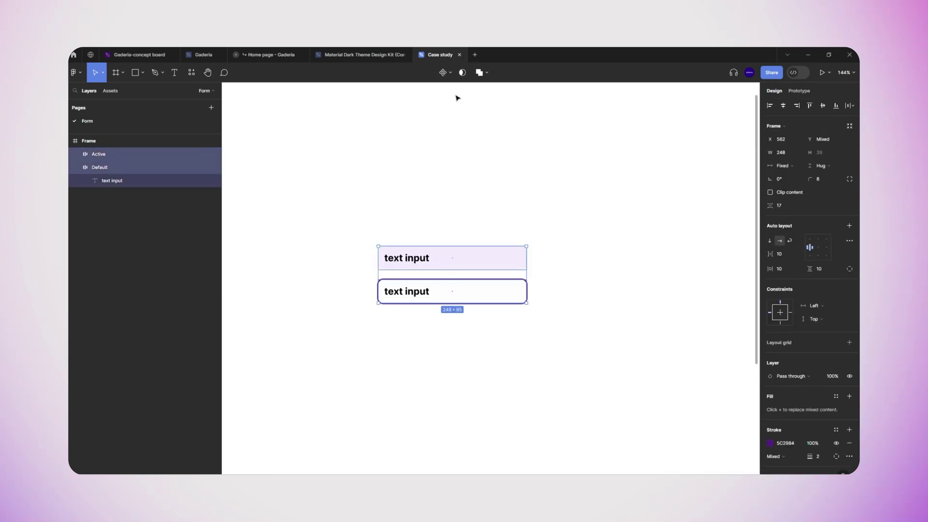
{"action": "left_click", "coordinate": [447, 73]}
{"action": "left_click", "coordinate": [449, 118]}
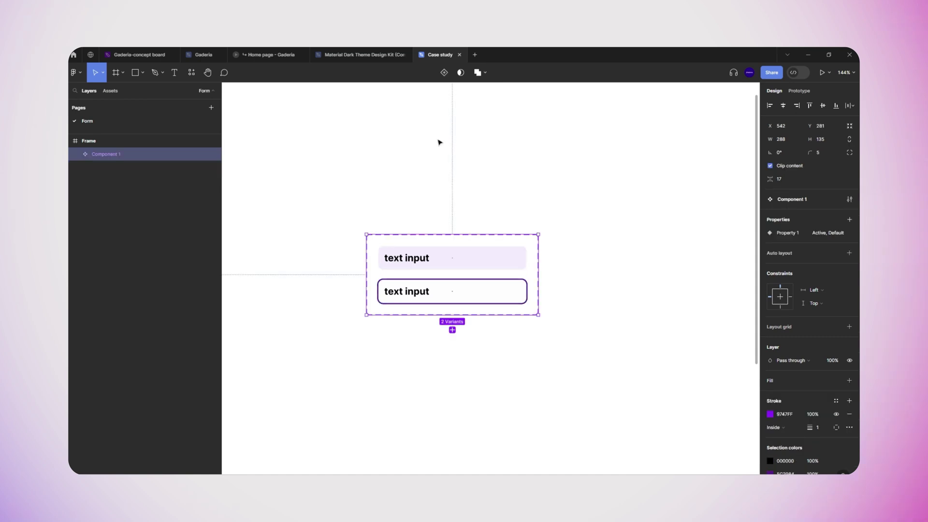
{"action": "double_click", "coordinate": [98, 142]}
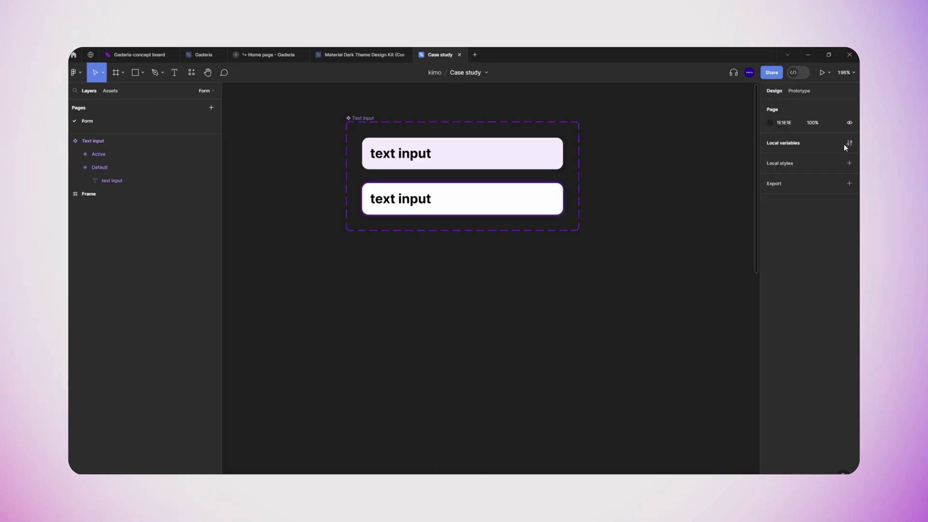
Step: Create a local number variable named Text input
{"action": "left_click", "coordinate": [849, 143]}
{"action": "left_click", "coordinate": [681, 201]}
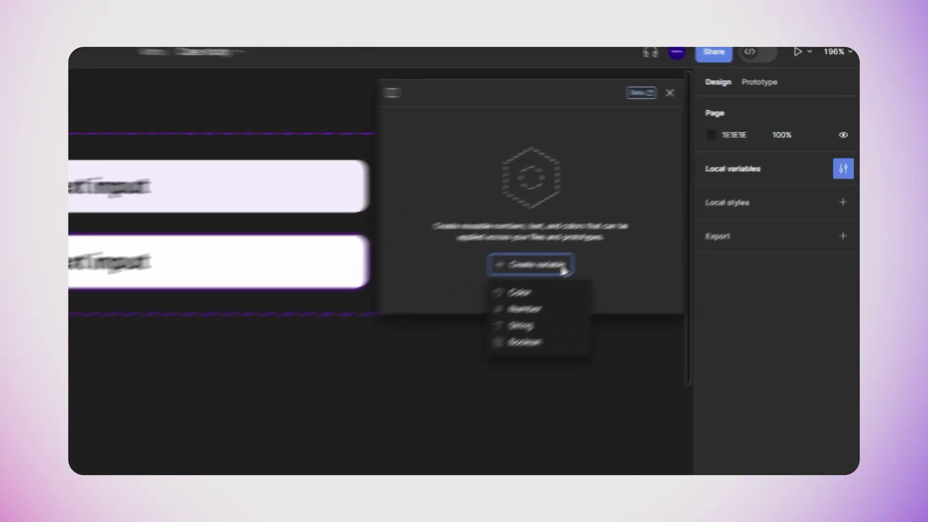
{"action": "left_click", "coordinate": [658, 227]}
{"action": "type", "text": "Text in"}
{"action": "key", "text": "Escape"}
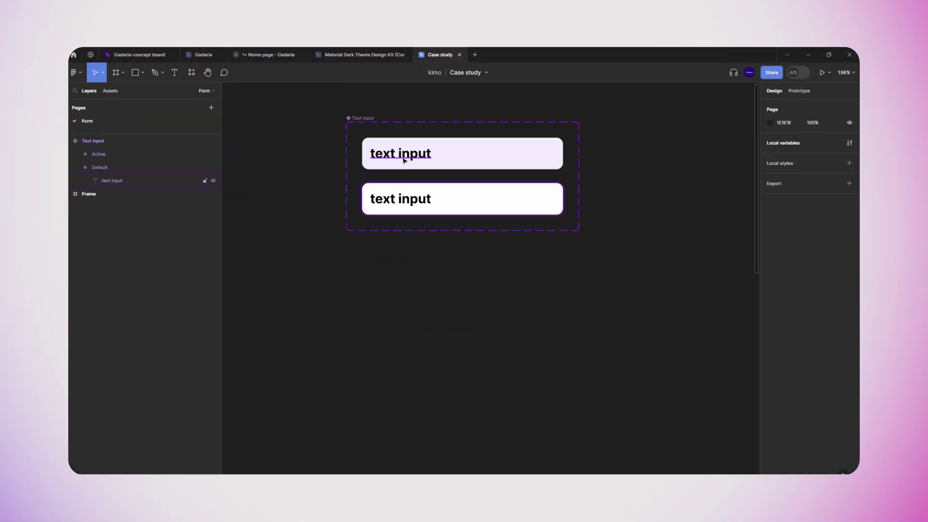
Step: Apply the Text input number variable to the text layers of both variants
{"action": "double_click", "coordinate": [70, 189]}
{"action": "left_click", "coordinate": [407, 202], "text": "shift"}
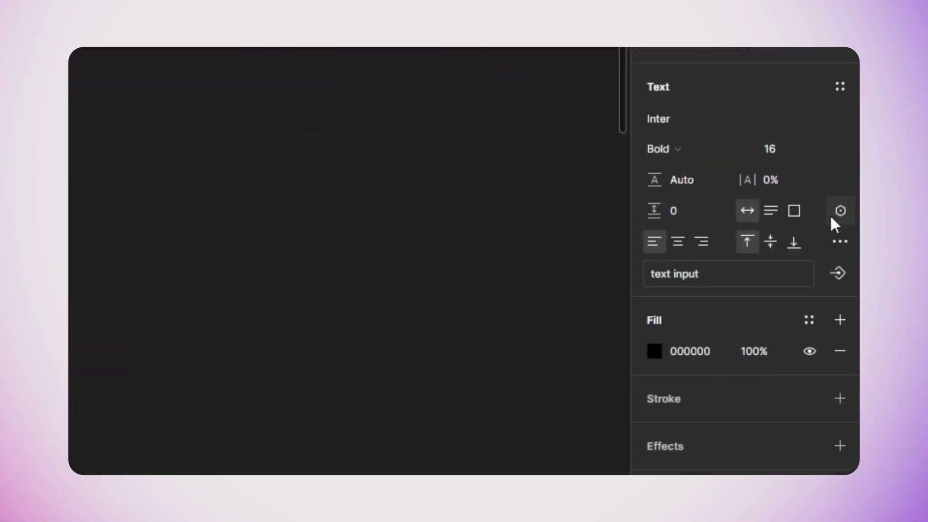
{"action": "left_click", "coordinate": [849, 306]}
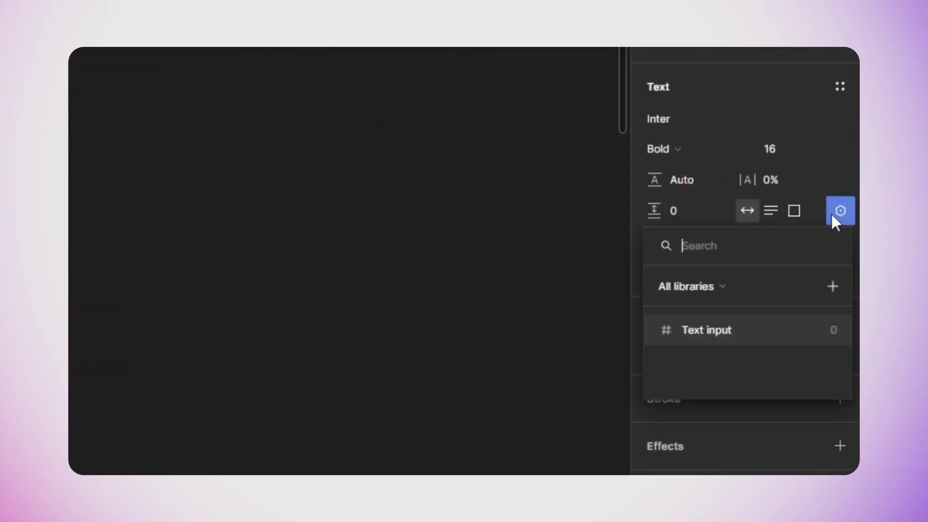
{"action": "left_click", "coordinate": [756, 327]}
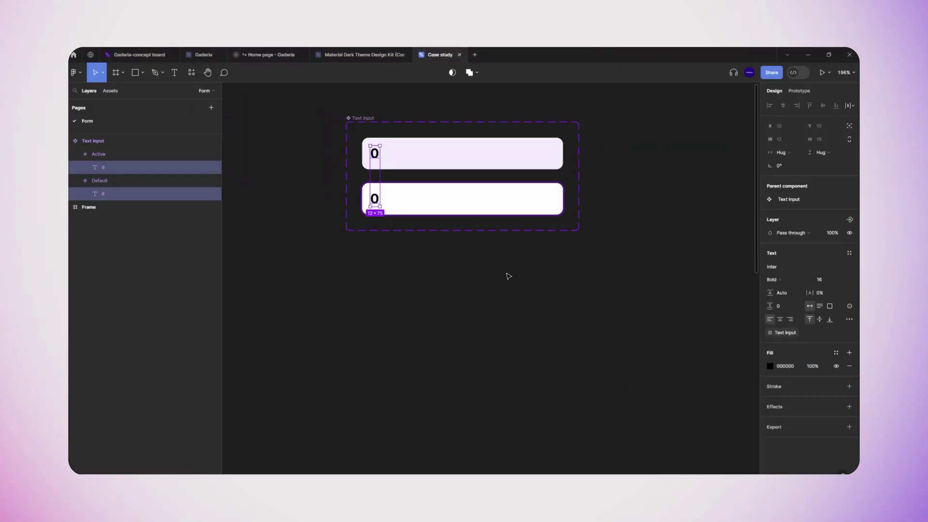
{"action": "left_click", "coordinate": [508, 277]}
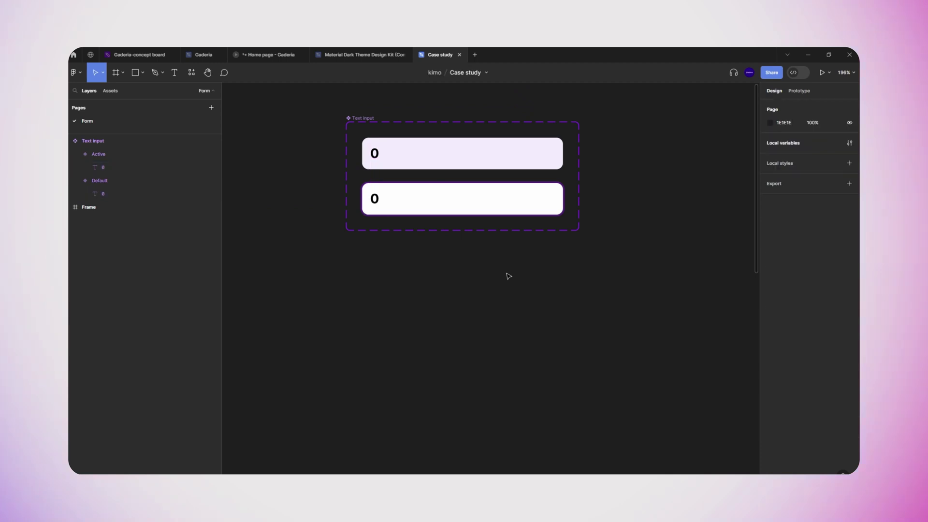
Step: Add an on-click prototype interaction that changes the Default variant to the Active variant
{"action": "scroll", "coordinate": [508, 277], "scroll_direction": "up", "scroll_amount": 3}
{"action": "left_click", "coordinate": [487, 248]}
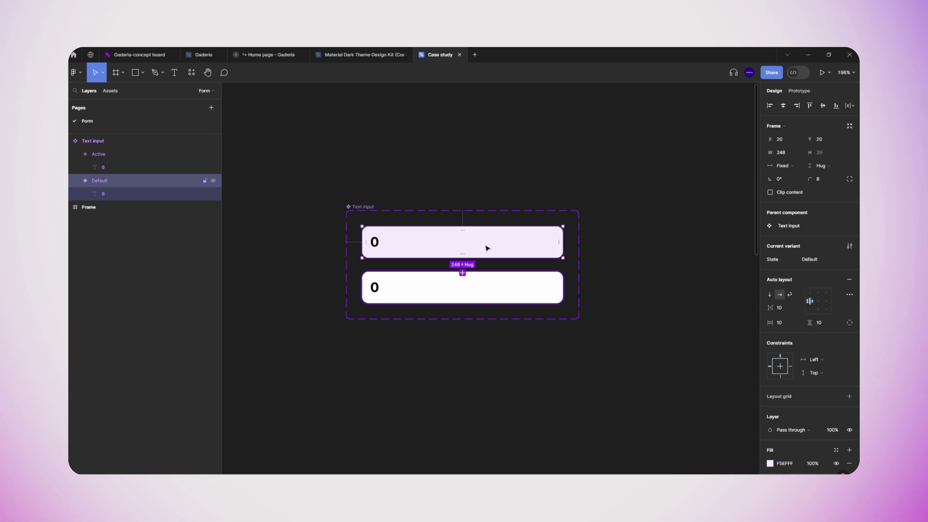
{"action": "left_click", "coordinate": [799, 91]}
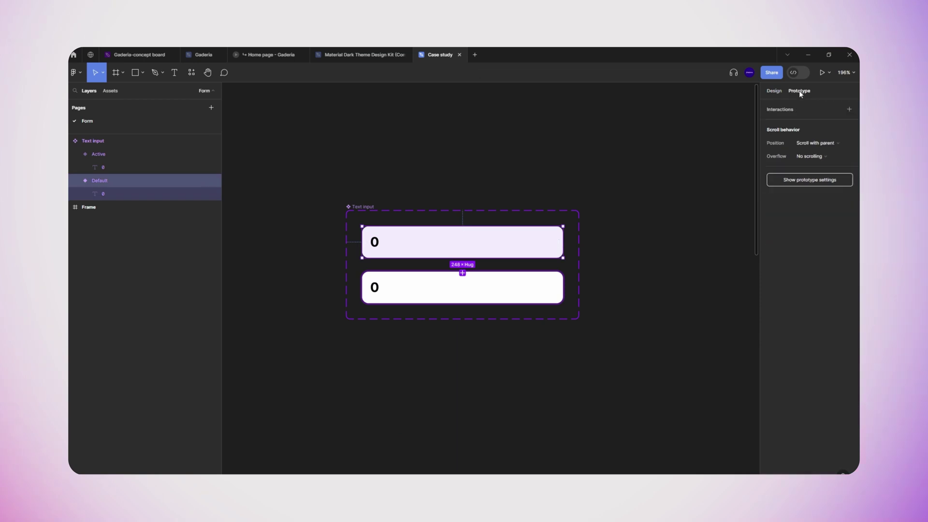
{"action": "left_click", "coordinate": [851, 109]}
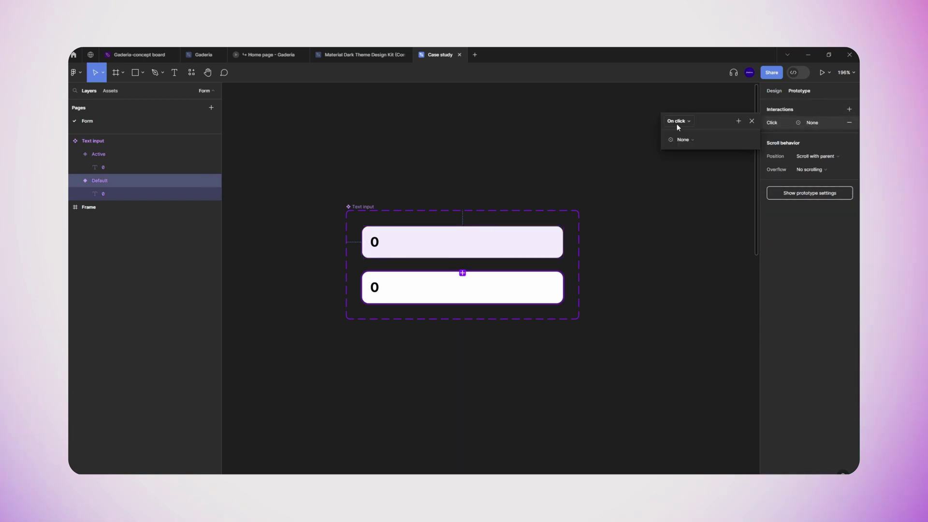
{"action": "left_click_drag", "start_coordinate": [465, 259], "coordinate": [462, 280]}
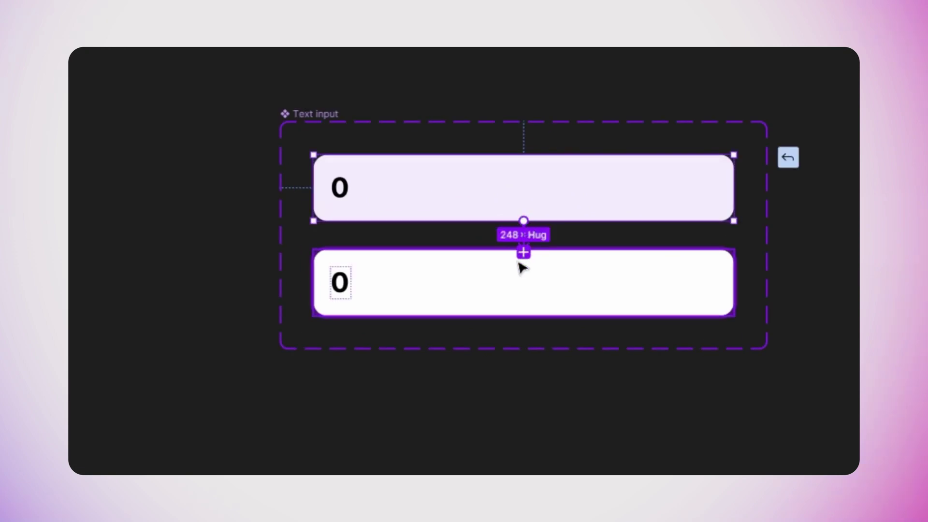
{"action": "left_click_drag", "start_coordinate": [522, 268], "coordinate": [517, 273]}
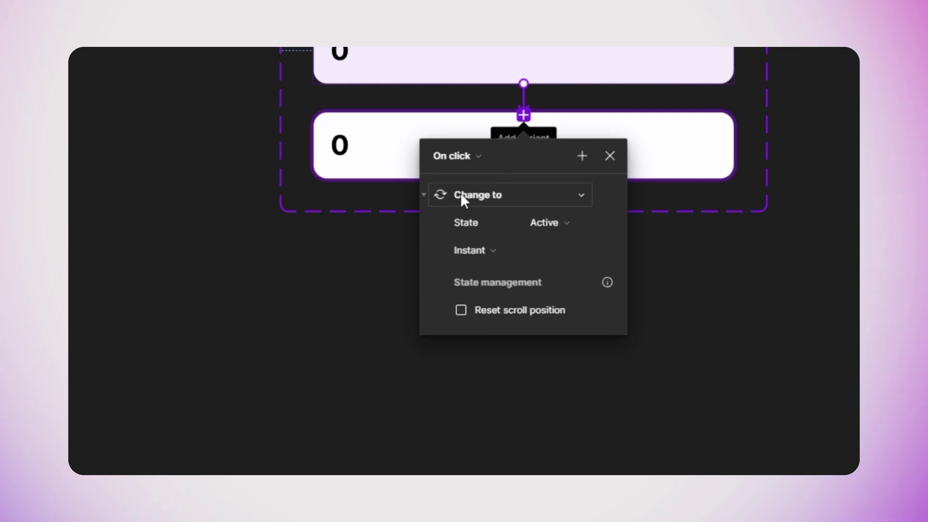
Step: Set the Default-to-Active interaction's animation to Smart animate
{"action": "left_click", "coordinate": [476, 250]}
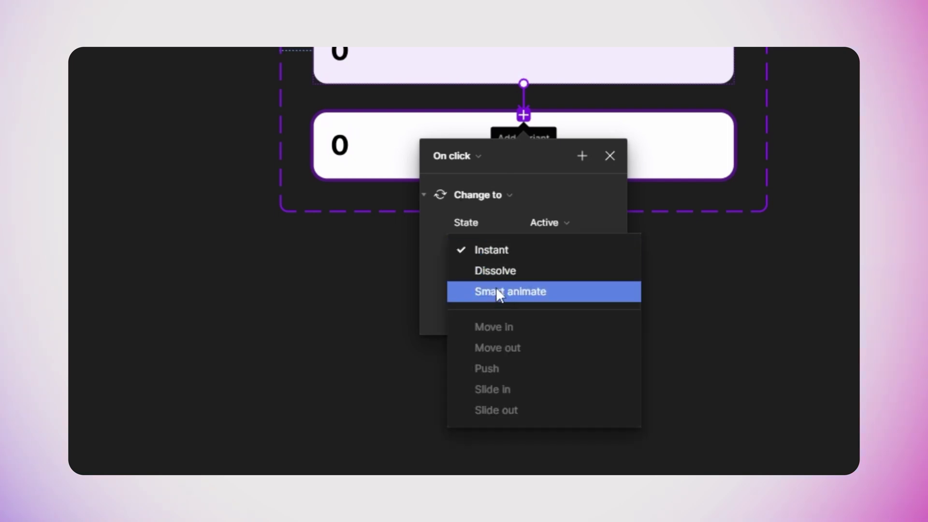
{"action": "left_click", "coordinate": [498, 291]}
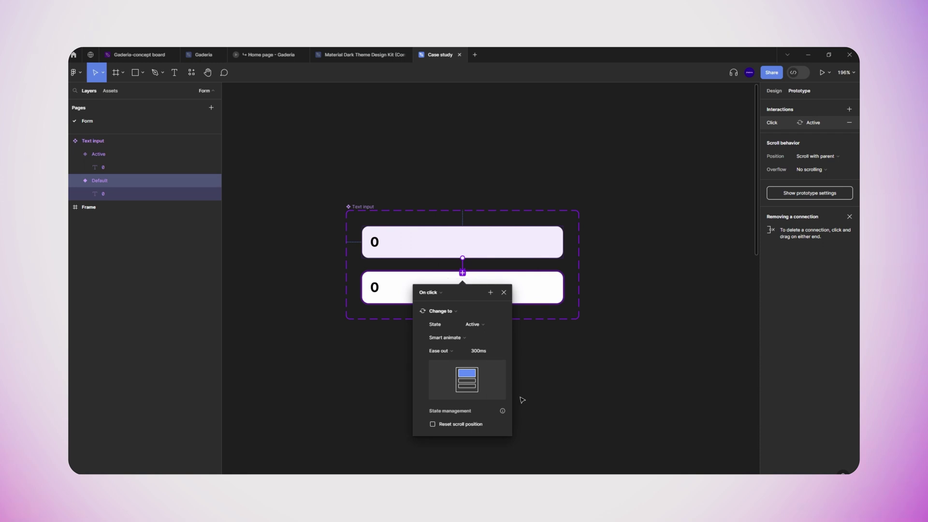
{"action": "left_click", "coordinate": [504, 293]}
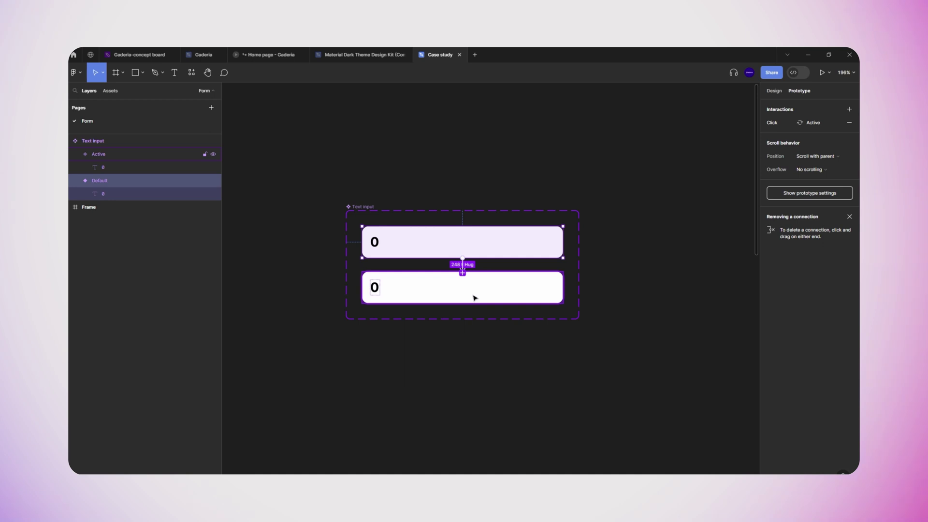
Step: Add a Key/Gamepad interaction triggered by key 1 to the Active variant
{"action": "left_click", "coordinate": [390, 296]}
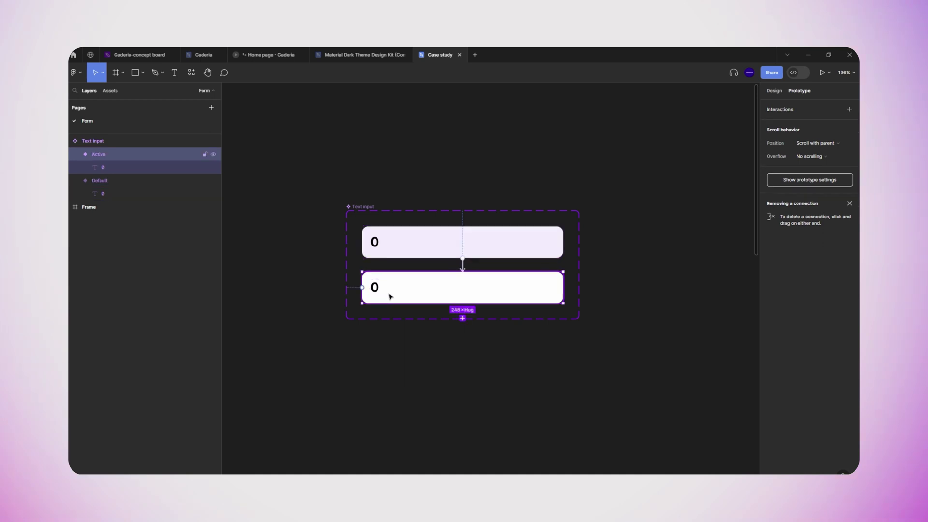
{"action": "left_click", "coordinate": [850, 108]}
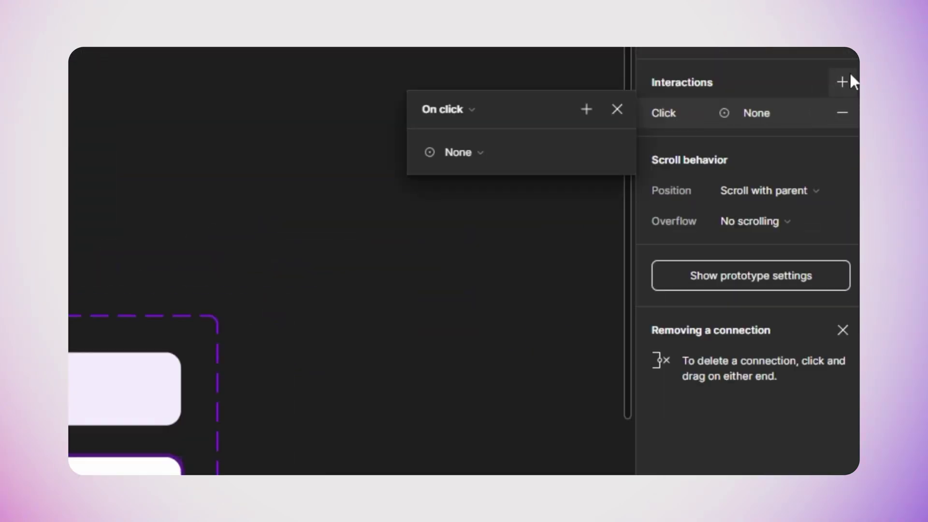
{"action": "left_click", "coordinate": [455, 111]}
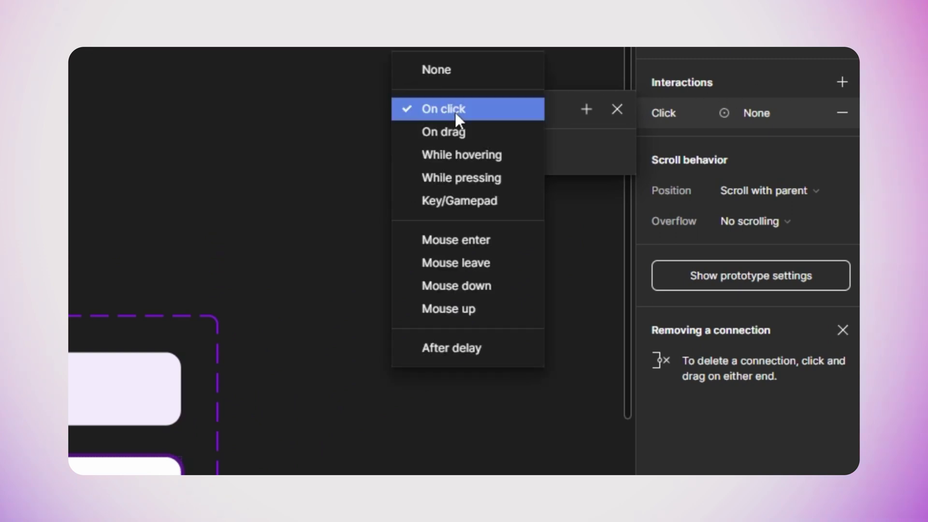
{"action": "left_click", "coordinate": [446, 201]}
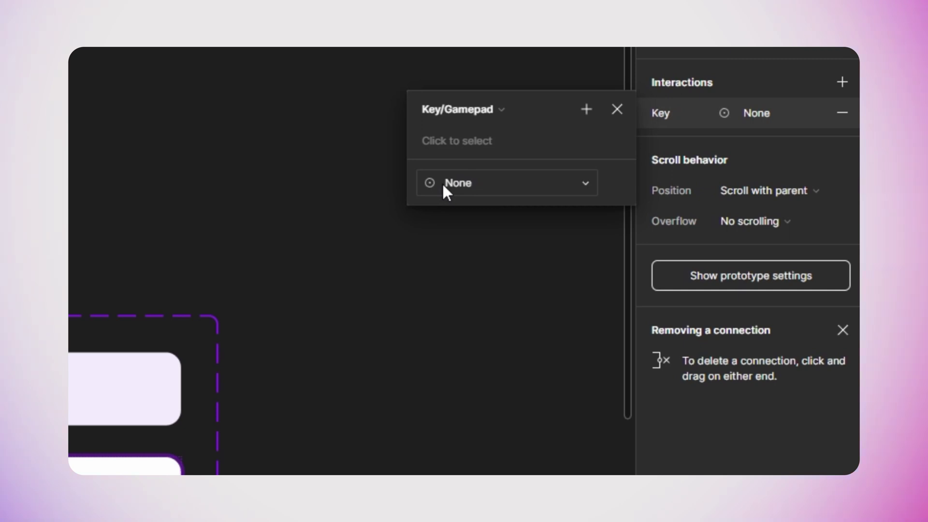
{"action": "left_click", "coordinate": [438, 142]}
{"action": "key", "text": "1"}
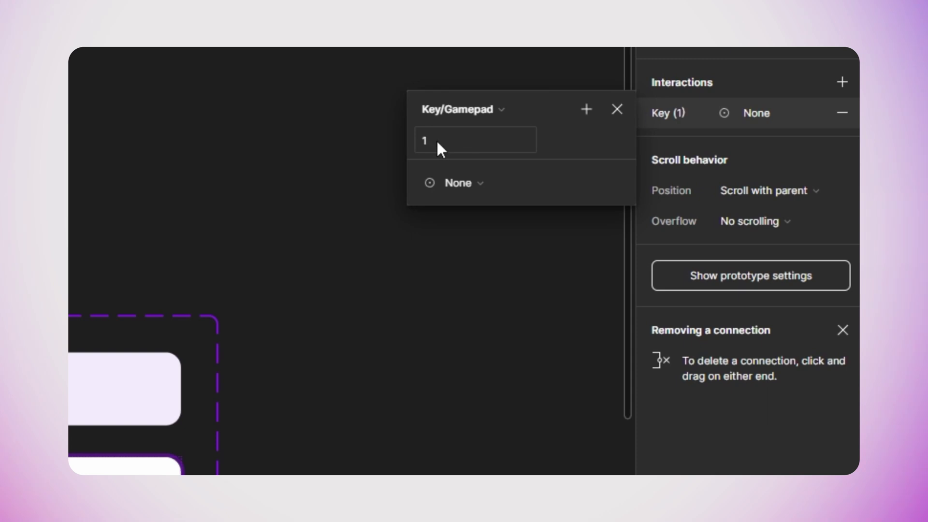
Step: Make the key 1 interaction set the Text input variable to Text input * 10 + 1
{"action": "left_click", "coordinate": [474, 182]}
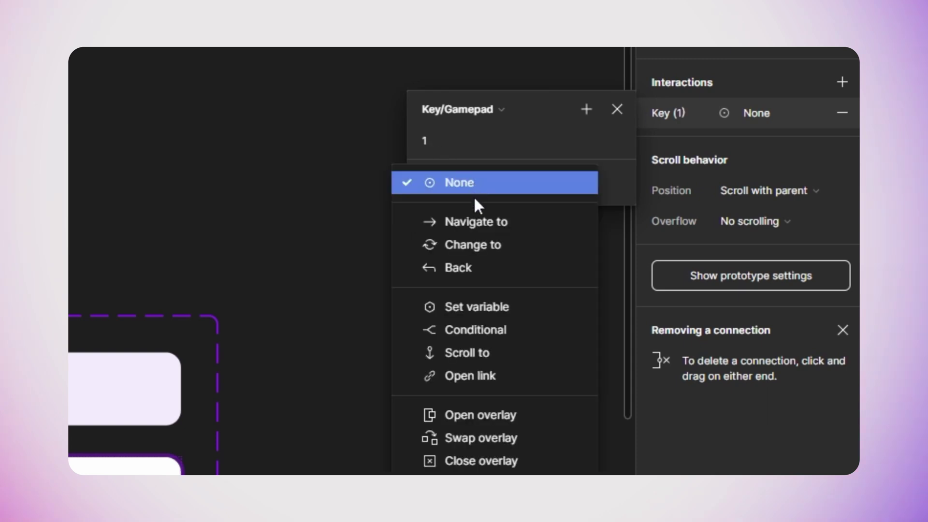
{"action": "left_click", "coordinate": [489, 299]}
{"action": "left_click", "coordinate": [488, 299]}
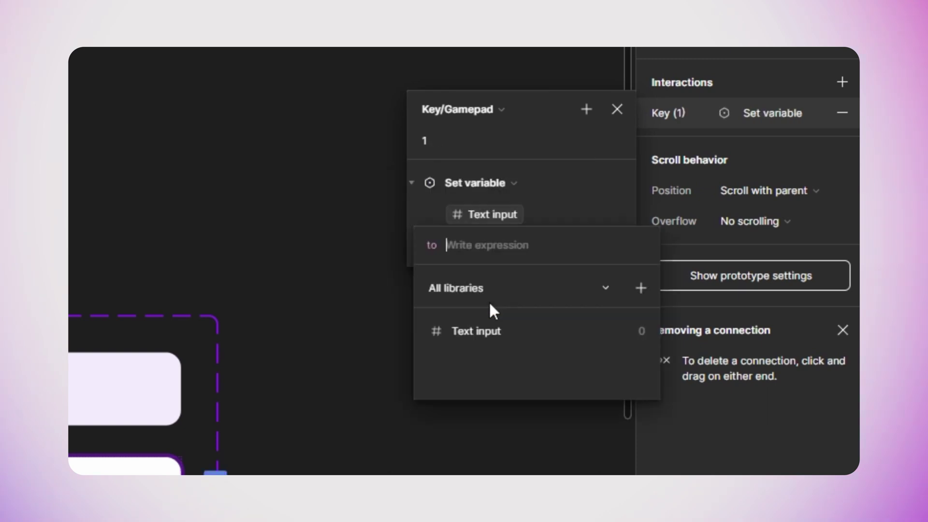
{"action": "left_click", "coordinate": [489, 327]}
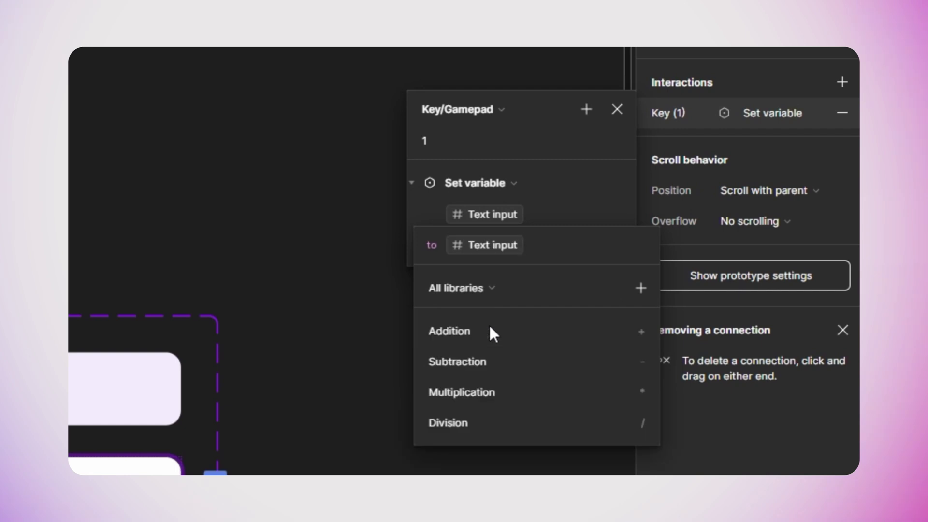
{"action": "left_click", "coordinate": [492, 390]}
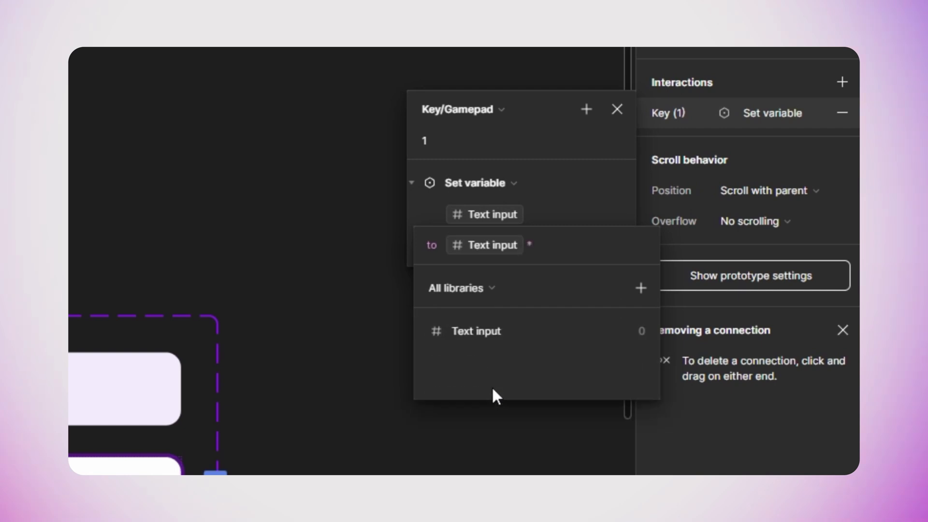
{"action": "type", "text": "10"}
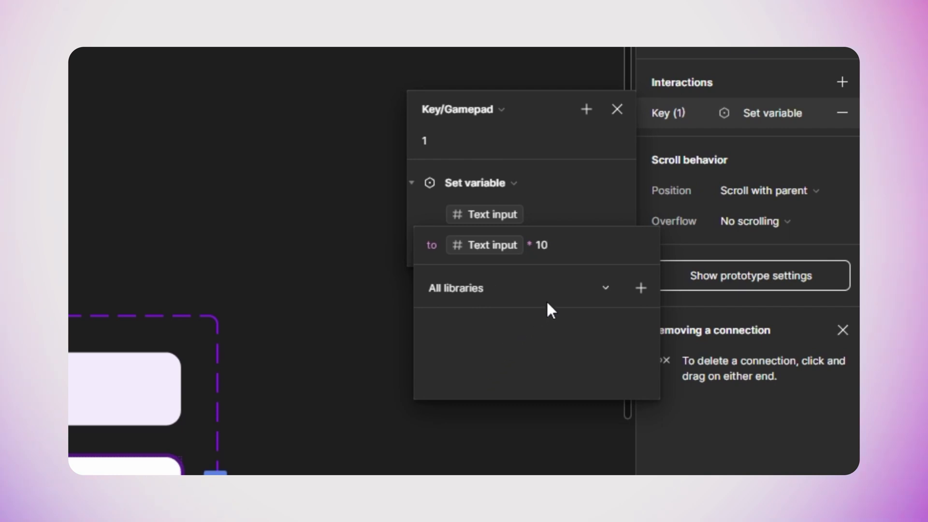
{"action": "type", "text": " + 1"}
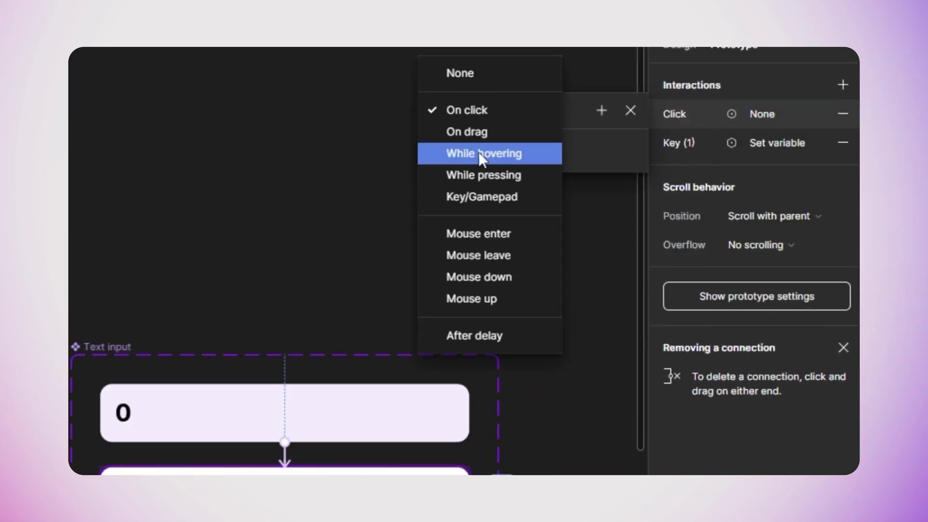
Step: Add a key 2 interaction to the Active variant that sets Text input to Text input * 10 + 2
{"action": "left_click", "coordinate": [429, 197]}
{"action": "key", "text": "2"}
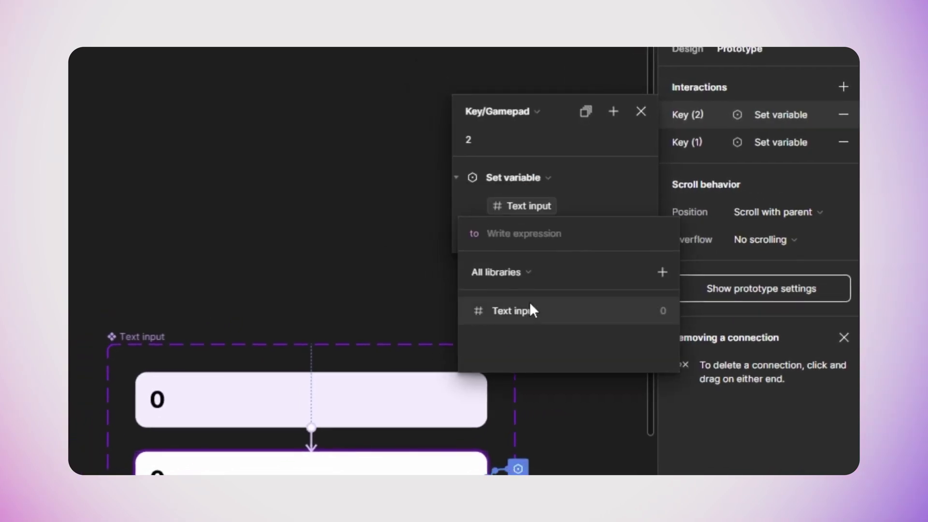
{"action": "left_click", "coordinate": [541, 306]}
{"action": "left_click", "coordinate": [714, 119]}
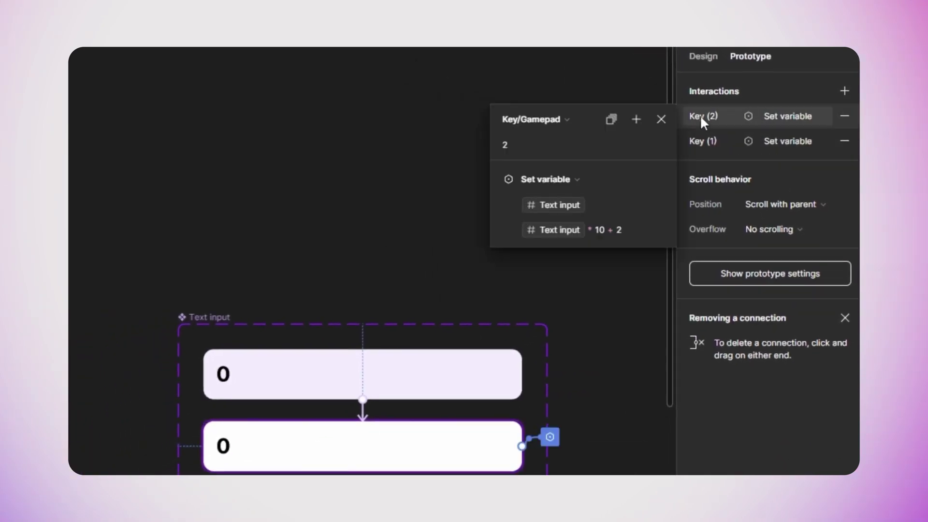
Step: Add key interactions for the following digits from 3 on, each setting Text input to Text input * 10 plus that digit
{"action": "left_click", "coordinate": [845, 90]}
{"action": "left_click", "coordinate": [565, 270]}
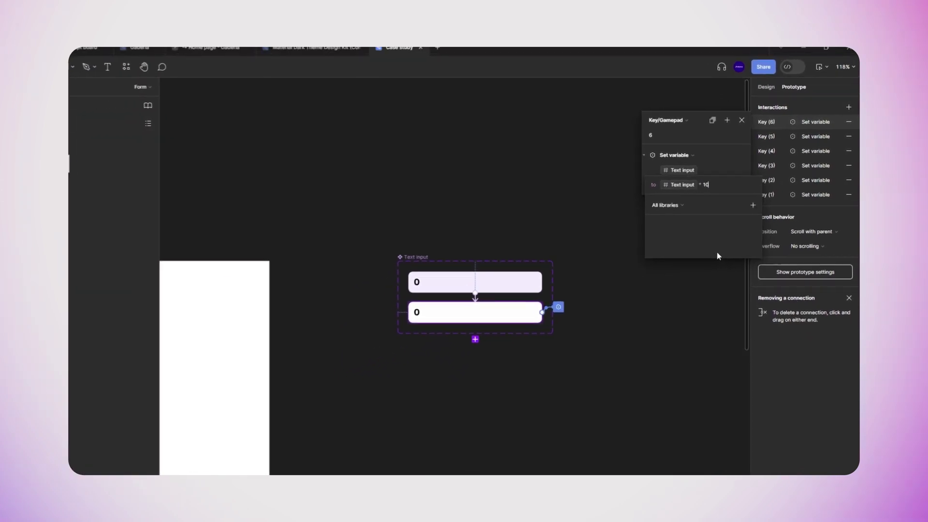
{"action": "type", "text": "0 + 5"}
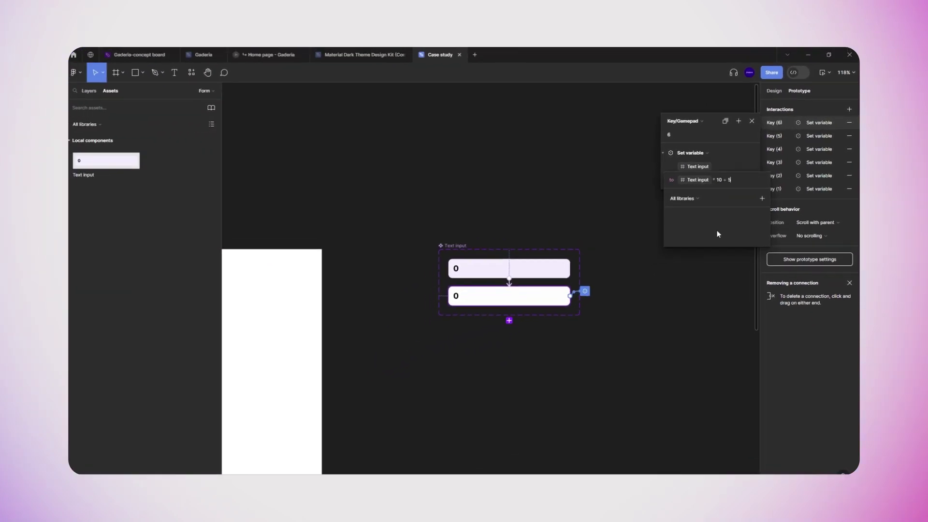
{"action": "type", "text": "+ 6"}
{"action": "left_click", "coordinate": [850, 109]}
{"action": "left_click", "coordinate": [686, 122]}
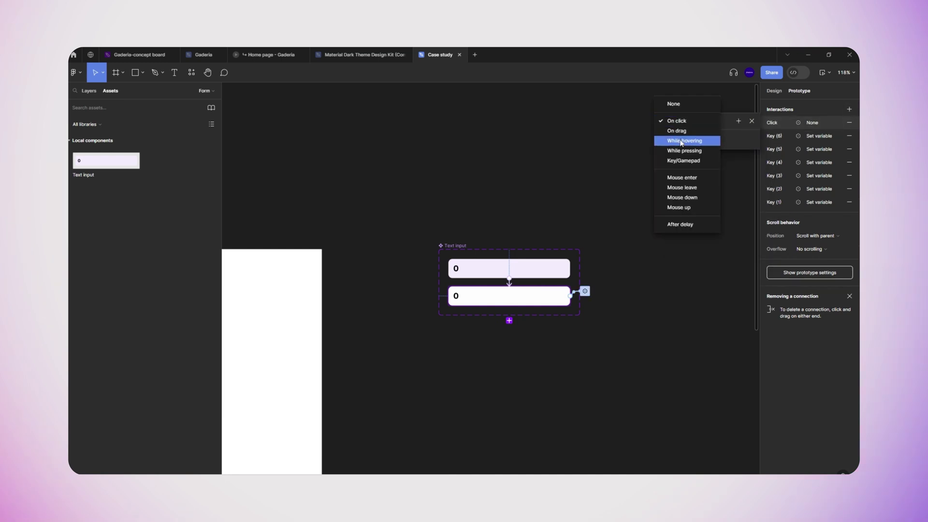
Step: In the local variables, rename the Value mode to gpa and add a second mode named Difficulty level
{"action": "double_click", "coordinate": [666, 116]}
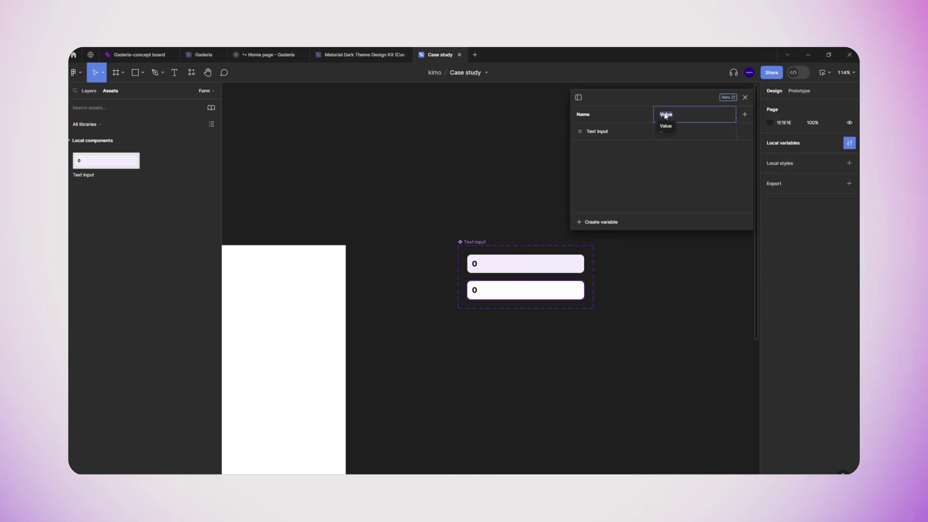
{"action": "type", "text": "gpa"}
{"action": "left_click", "coordinate": [653, 131]}
{"action": "double_click", "coordinate": [504, 133]}
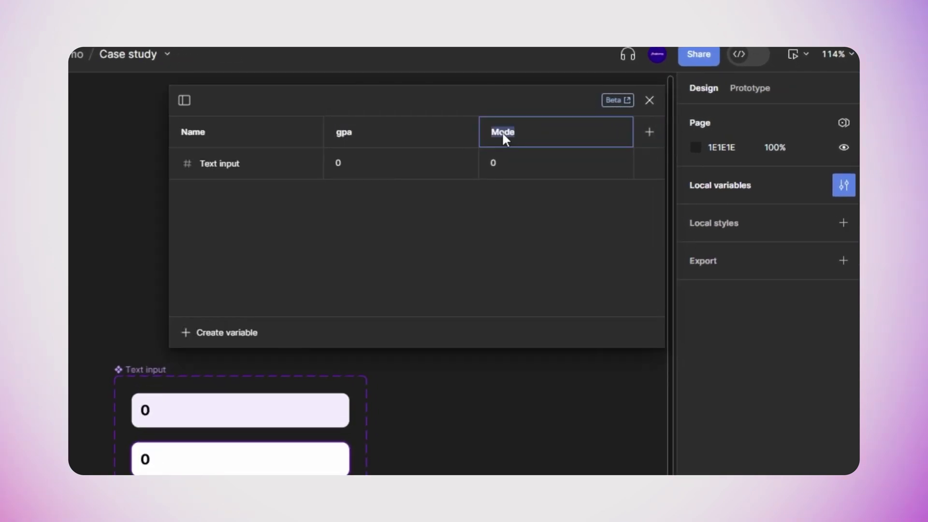
{"action": "type", "text": "Difficulty level"}
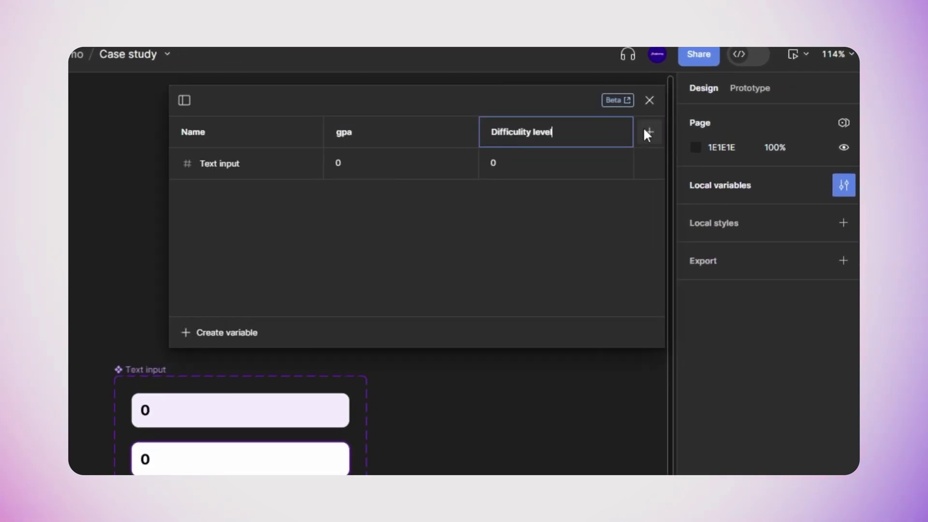
Step: Add a third variable mode named Educational level, with a capital initial
{"action": "left_click", "coordinate": [647, 131]}
{"action": "double_click", "coordinate": [503, 130]}
{"action": "type", "text": "educational level"}
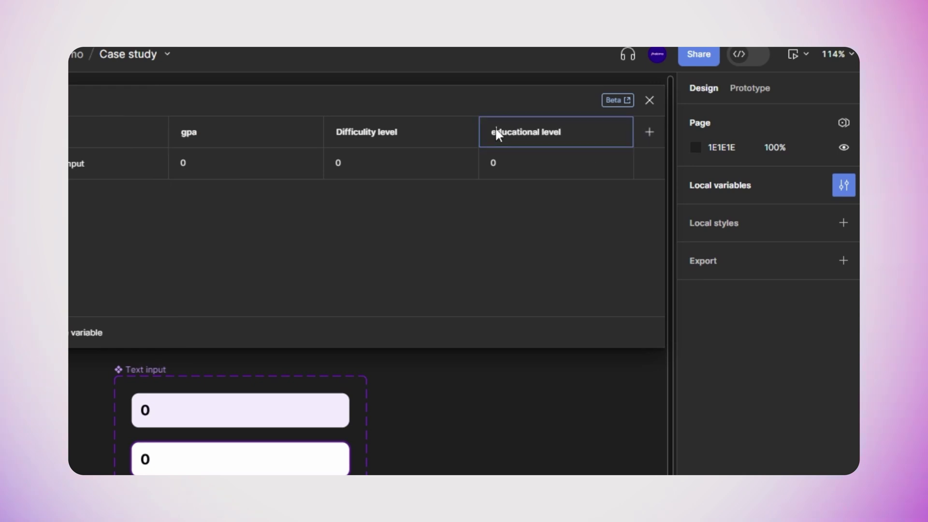
{"action": "key", "text": "Home"}
{"action": "key", "text": "Delete"}
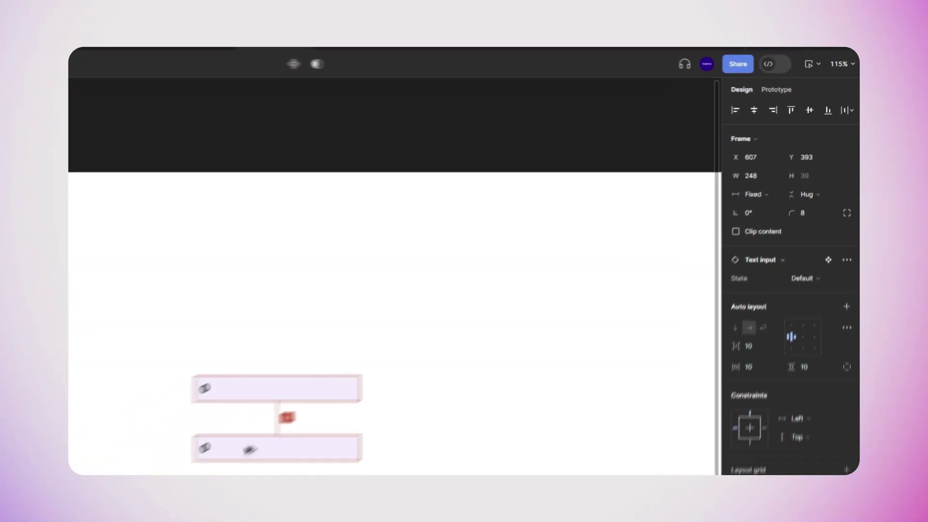
Step: Duplicate the Text input instance as a third field below the others, and set the uppermost field's Collection 1 mode to GPA
{"action": "left_click_drag", "start_coordinate": [425, 346], "coordinate": [426, 385]}
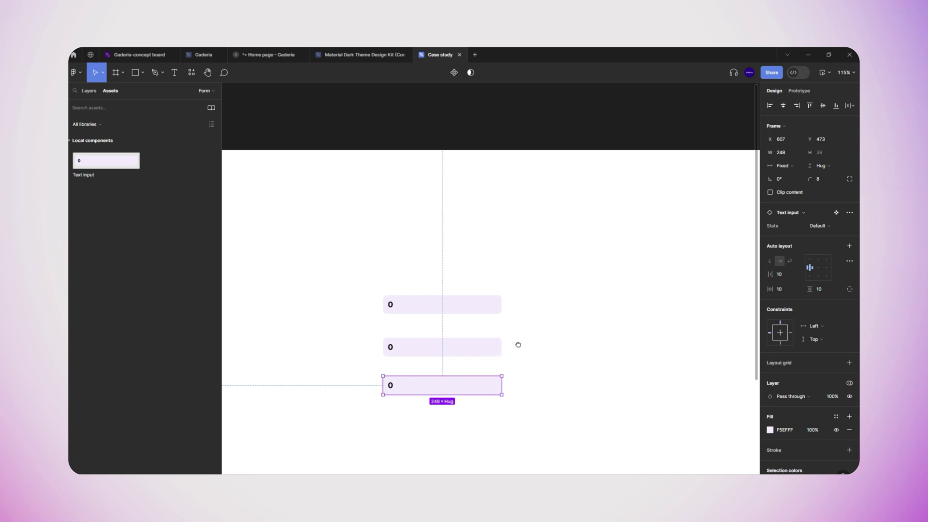
{"action": "scroll", "coordinate": [516, 344], "scroll_direction": "down", "scroll_amount": 3}
{"action": "left_click", "coordinate": [474, 224]}
{"action": "scroll", "coordinate": [817, 309], "scroll_direction": "down", "scroll_amount": 2}
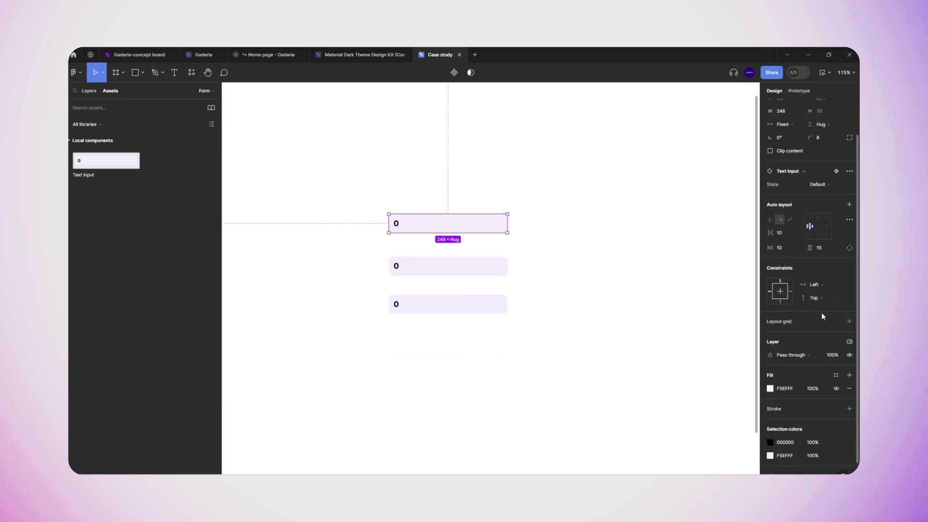
{"action": "left_click", "coordinate": [848, 343]}
{"action": "left_click", "coordinate": [725, 384]}
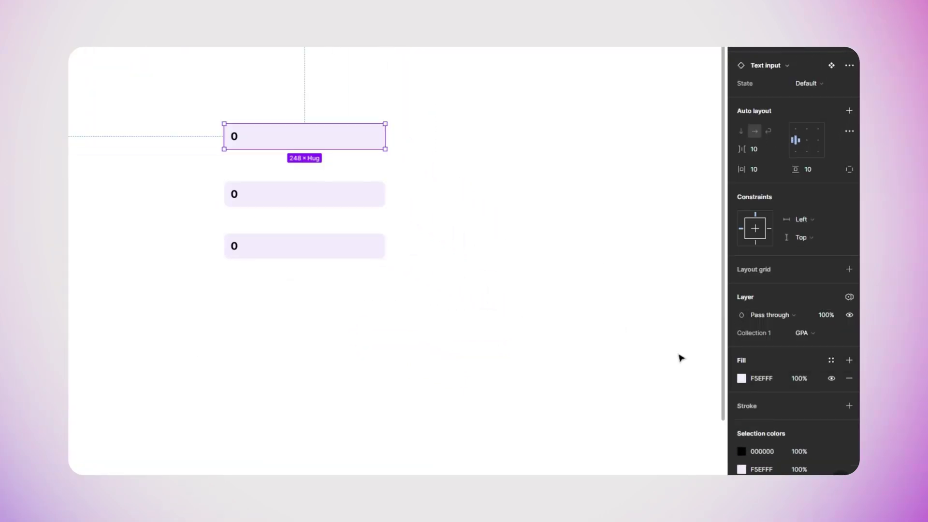
{"action": "key", "text": "Tab"}
Step: Set the middle Text input field's Collection 1 mode to Difficulty level
{"action": "left_click", "coordinate": [357, 195]}
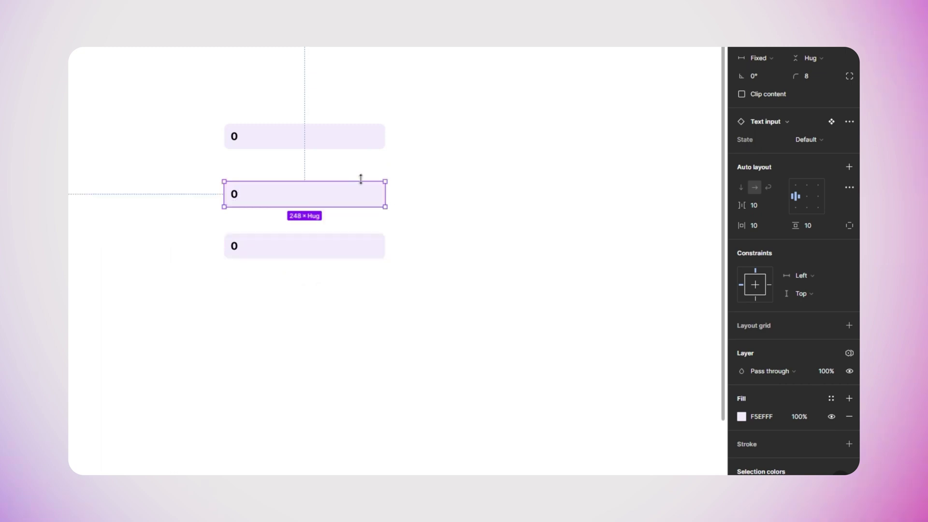
{"action": "scroll", "coordinate": [824, 306], "scroll_direction": "down", "scroll_amount": 2}
{"action": "left_click", "coordinate": [849, 296]}
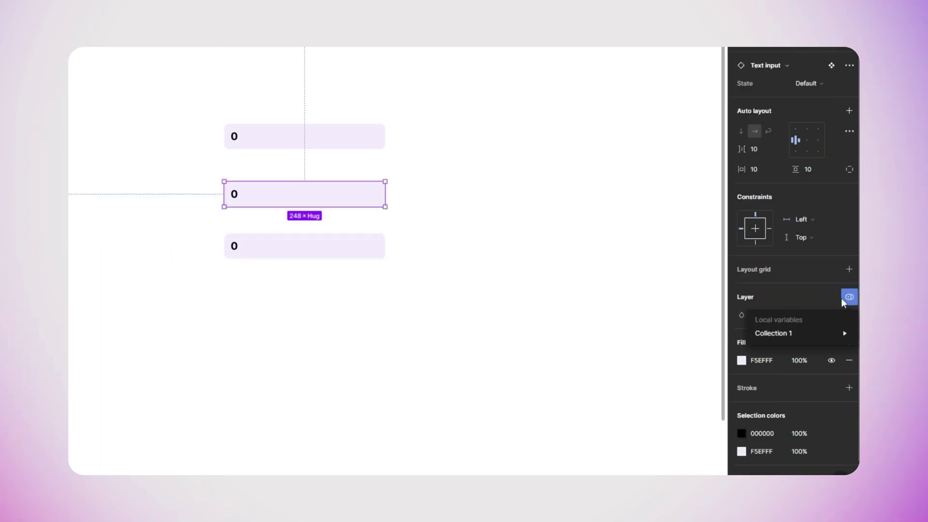
{"action": "mouse_move", "coordinate": [813, 332]}
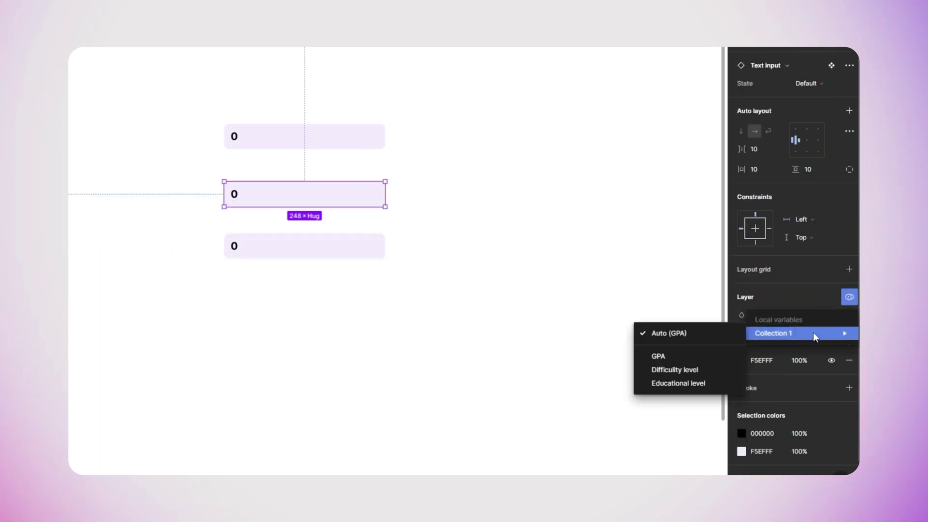
{"action": "left_click", "coordinate": [672, 370]}
Step: Set the lowest Text input field's Collection 1 mode to Educational level
{"action": "left_click", "coordinate": [353, 254]}
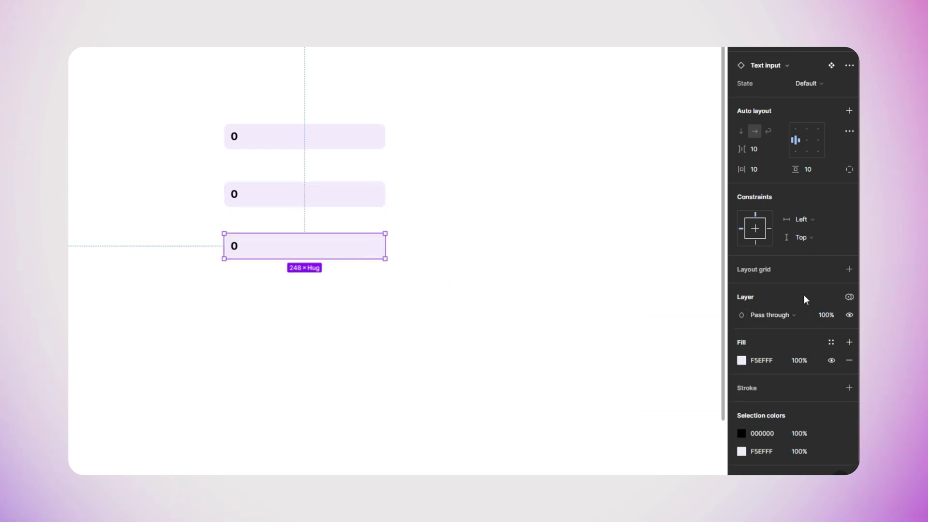
{"action": "left_click", "coordinate": [849, 297]}
{"action": "mouse_move", "coordinate": [758, 333]}
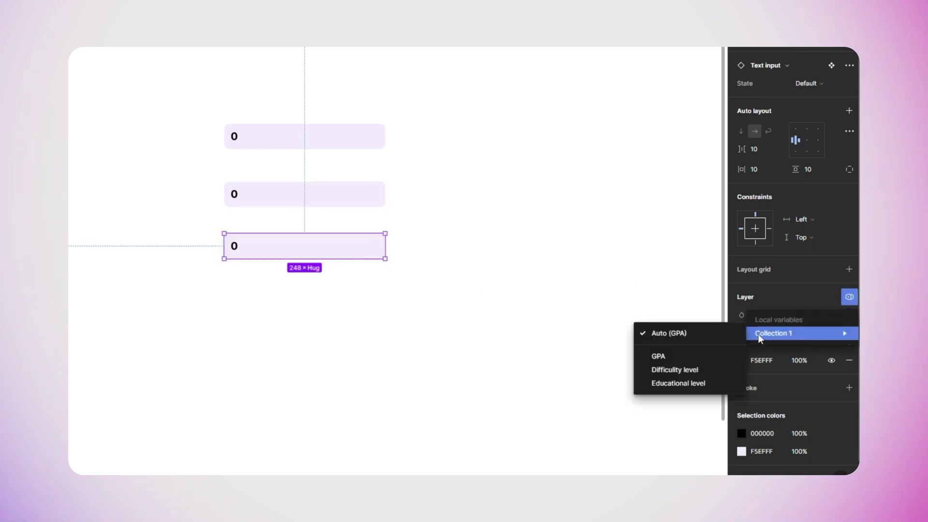
{"action": "left_click", "coordinate": [666, 381]}
{"action": "left_click", "coordinate": [341, 140]}
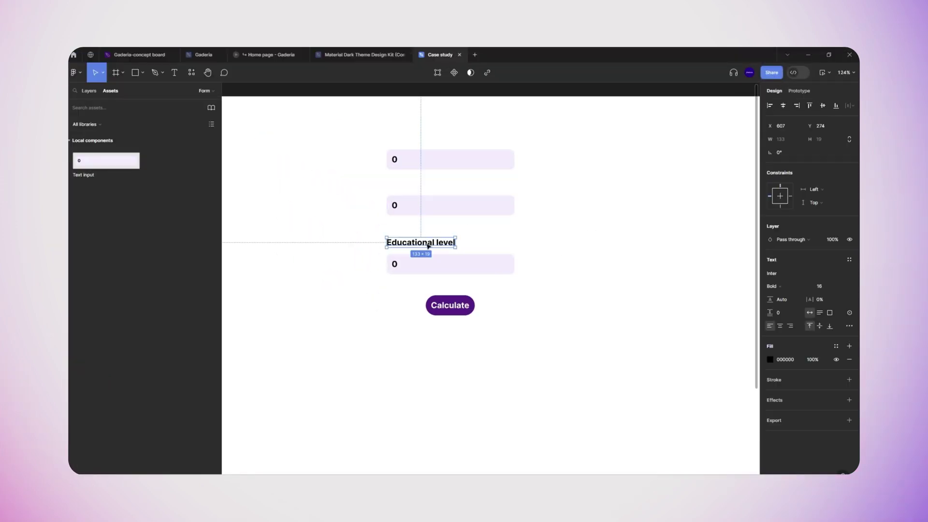
Step: Duplicate the Educational level label above the middle field and change its text to Difficulty level
{"action": "left_click_drag", "start_coordinate": [428, 246], "coordinate": [427, 187]}
{"action": "double_click", "coordinate": [416, 185]}
{"action": "type", "text": "Difficulty level"}
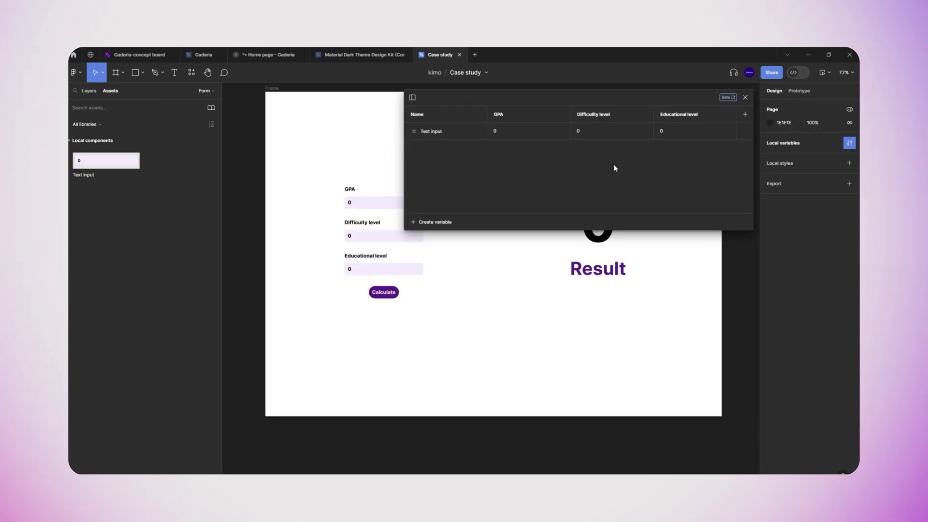
Step: Create a local number variable named Result
{"action": "left_click", "coordinate": [413, 223]}
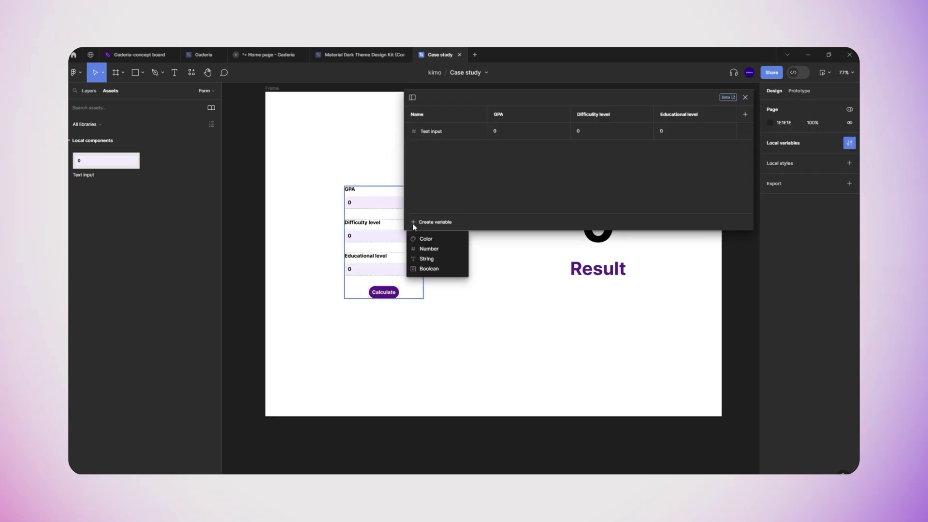
{"action": "left_click", "coordinate": [439, 261]}
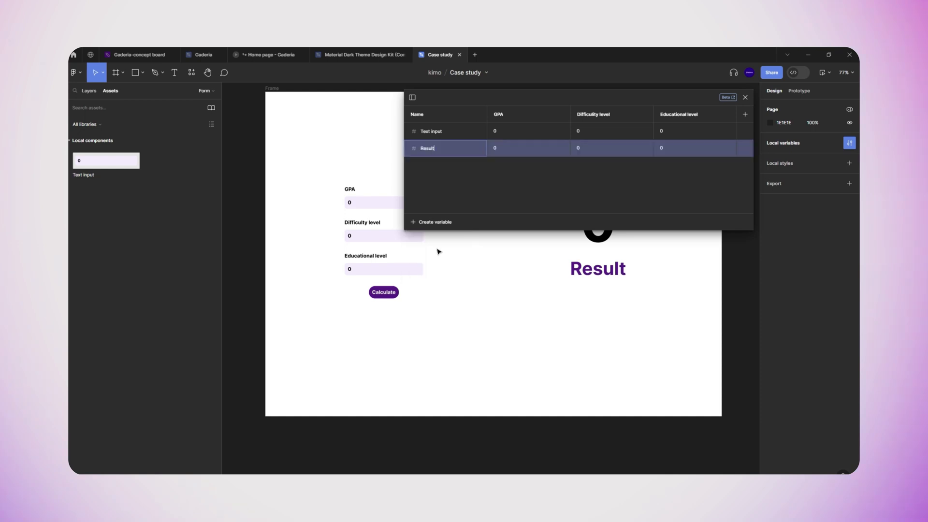
{"action": "left_click", "coordinate": [485, 270]}
Step: Bind the large 0 text above the Result label to the Result number variable
{"action": "left_click", "coordinate": [612, 220]}
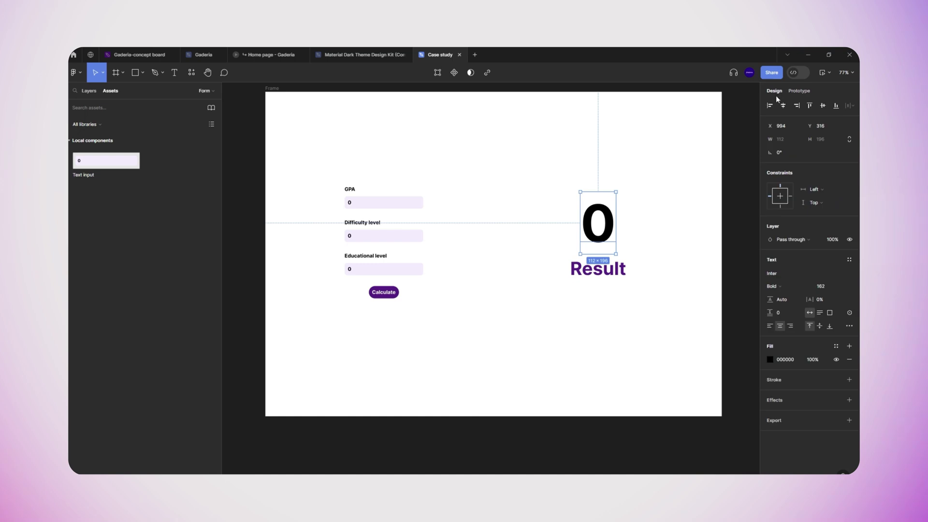
{"action": "left_click", "coordinate": [850, 312]}
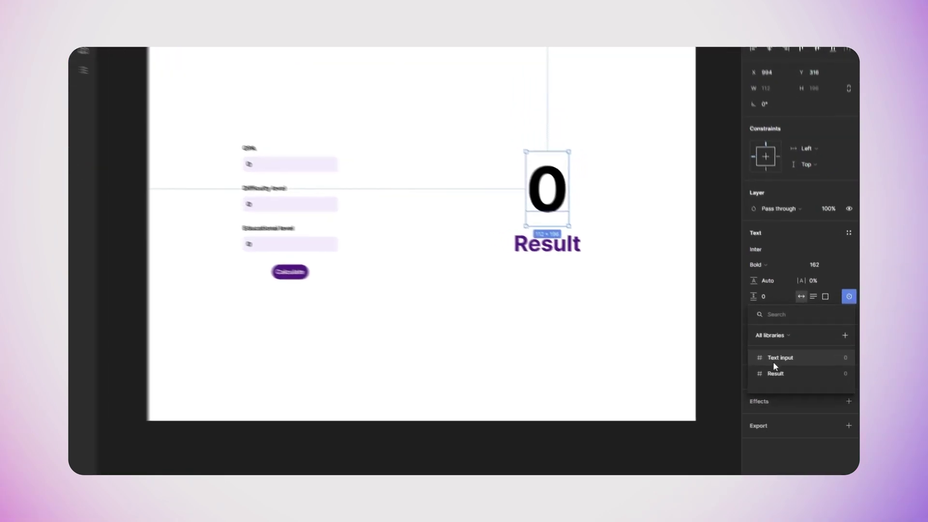
{"action": "left_click", "coordinate": [779, 390]}
Step: Add an On click interaction to the Calculate button that sets the Result variable
{"action": "left_click", "coordinate": [212, 255]}
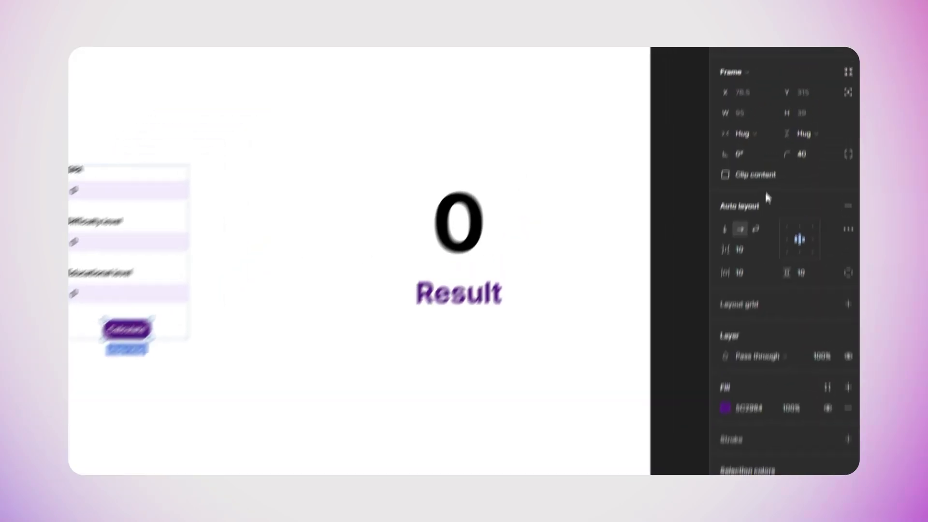
{"action": "left_click", "coordinate": [775, 66]}
{"action": "left_click", "coordinate": [846, 101]}
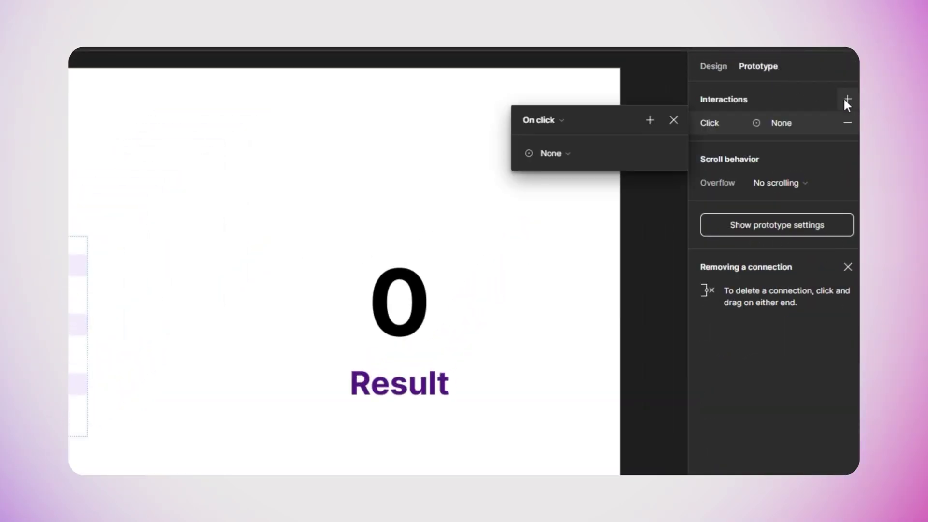
{"action": "left_click", "coordinate": [576, 154]}
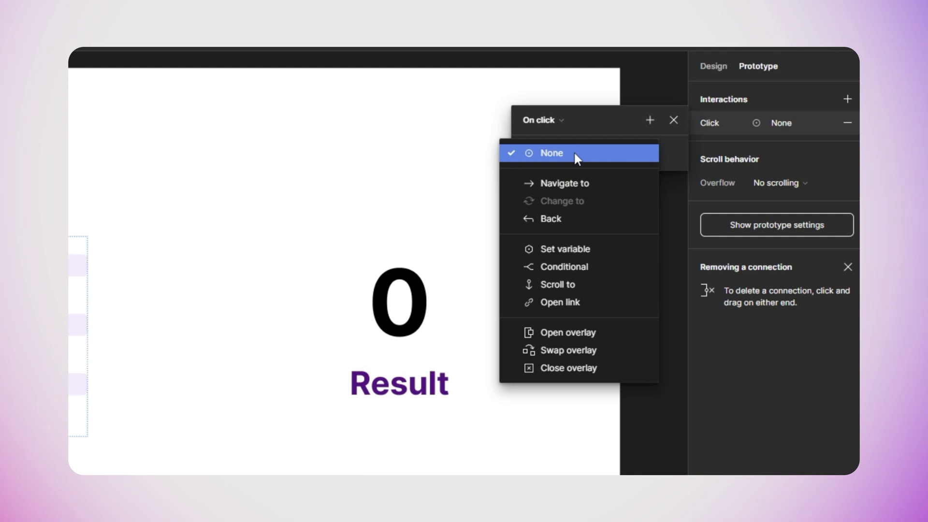
{"action": "left_click", "coordinate": [565, 249]}
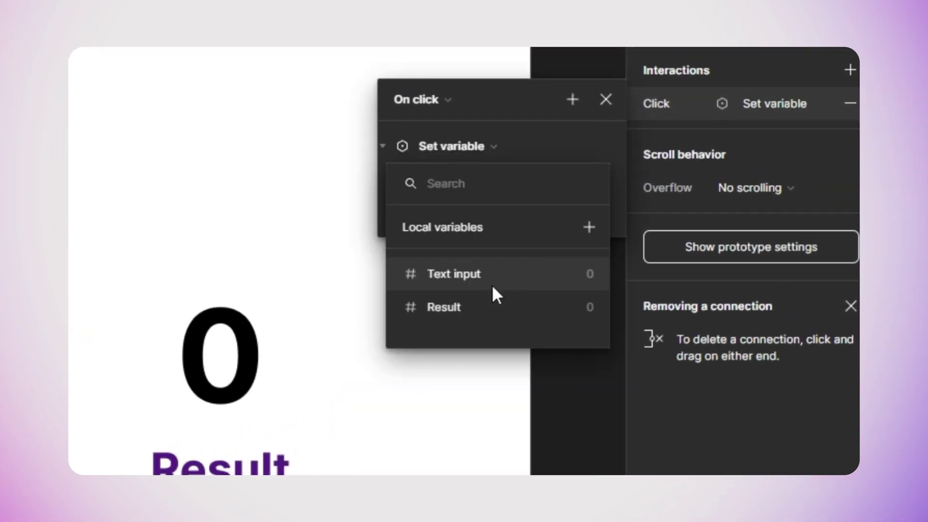
{"action": "left_click", "coordinate": [496, 307]}
Step: Begin the value assigned to Result with the Text input variable in GPA mode multiplied by 10
{"action": "left_click", "coordinate": [496, 307]}
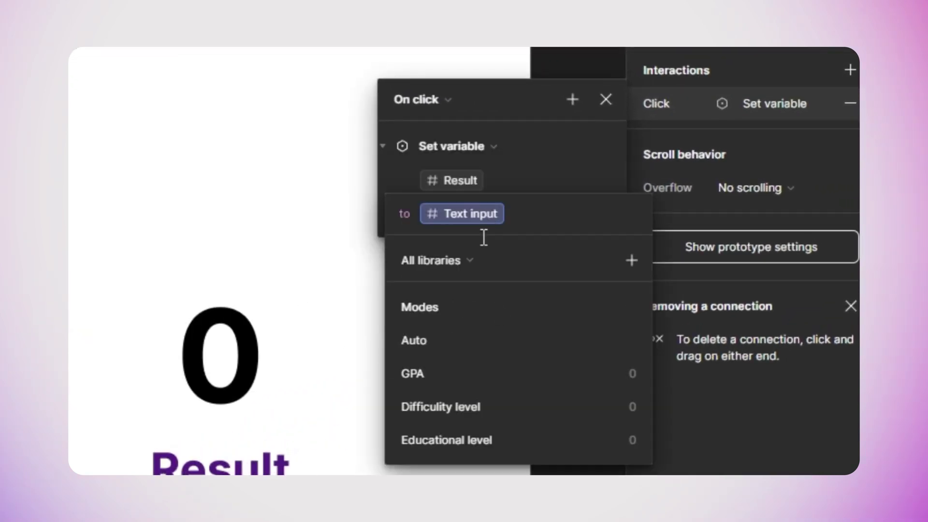
{"action": "left_click", "coordinate": [490, 384]}
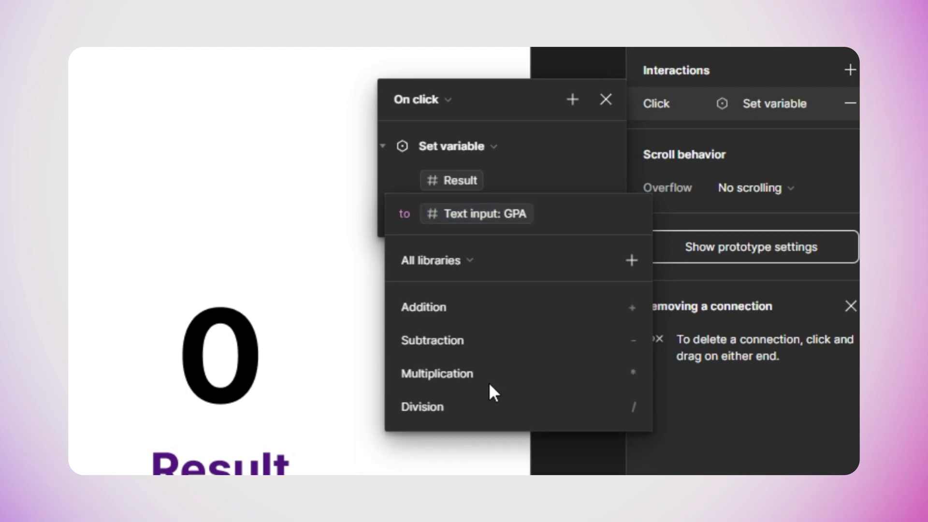
{"action": "type", "text": "* 10 "}
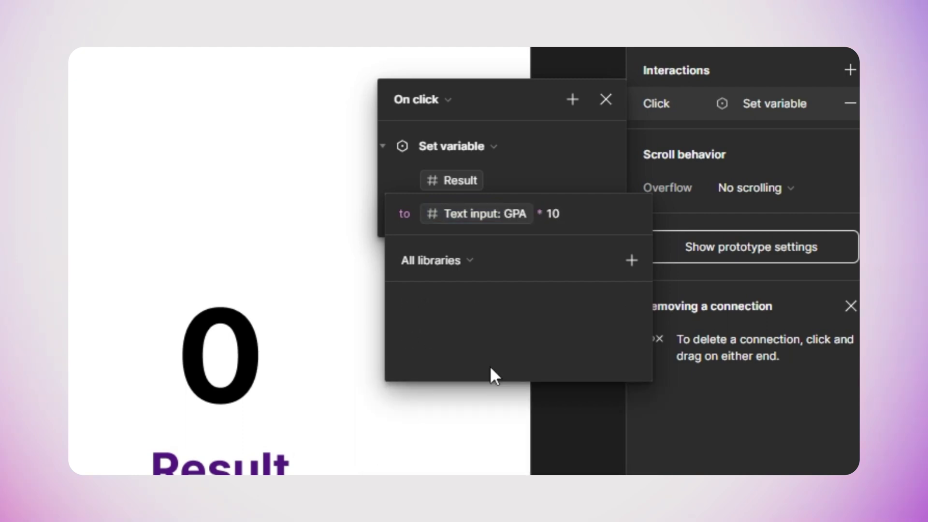
Step: Add the Text input variable in Difficulty level mode, multiplied by 0.25, to the Result expression
{"action": "type", "text": "+"}
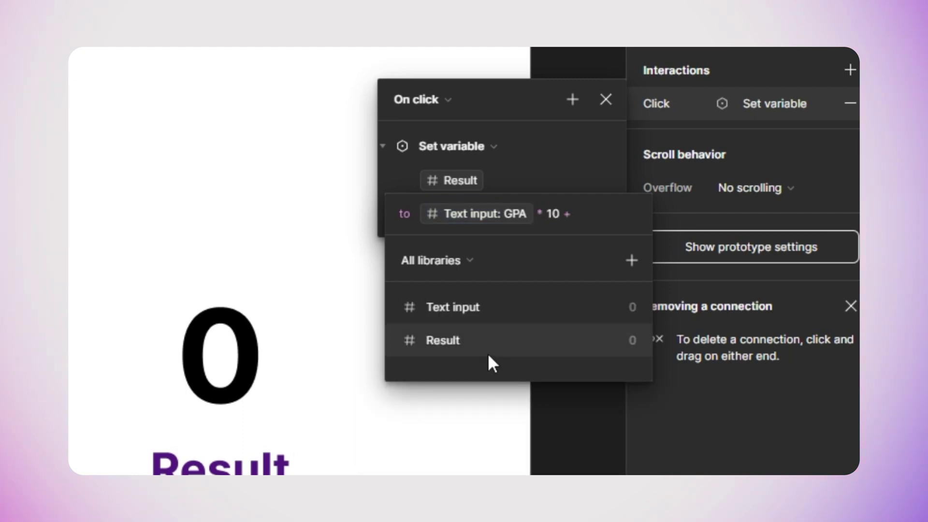
{"action": "left_click", "coordinate": [481, 309]}
{"action": "left_click", "coordinate": [466, 239]}
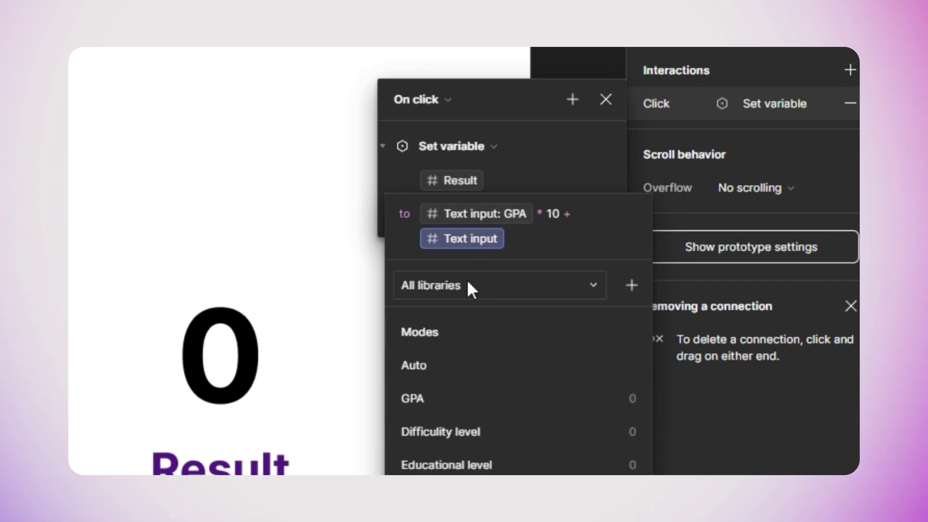
{"action": "left_click", "coordinate": [470, 431]}
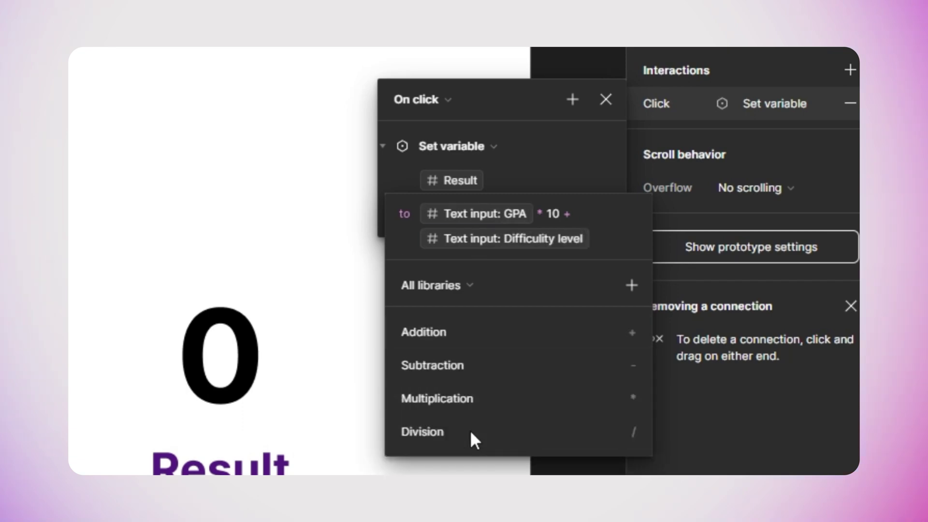
{"action": "type", "text": "* 0.25 "}
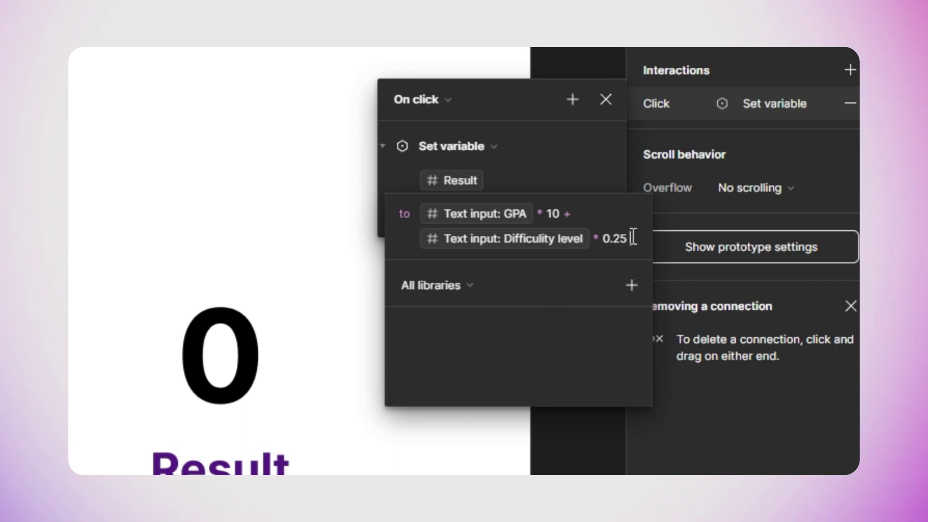
Step: Add the Text input variable in Educational level mode, multiplied by 0.25, to the Result expression
{"action": "type", "text": "+"}
{"action": "left_click", "coordinate": [523, 332]}
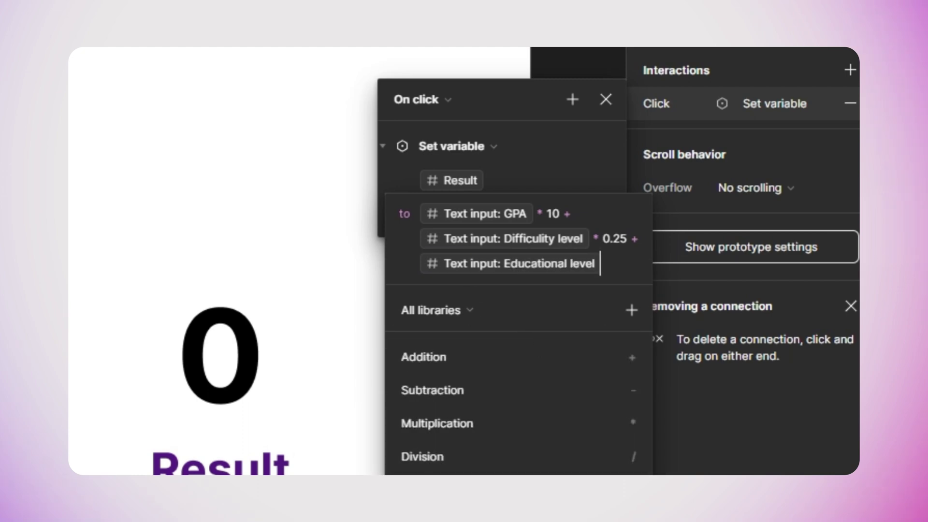
{"action": "type", "text": "* "}
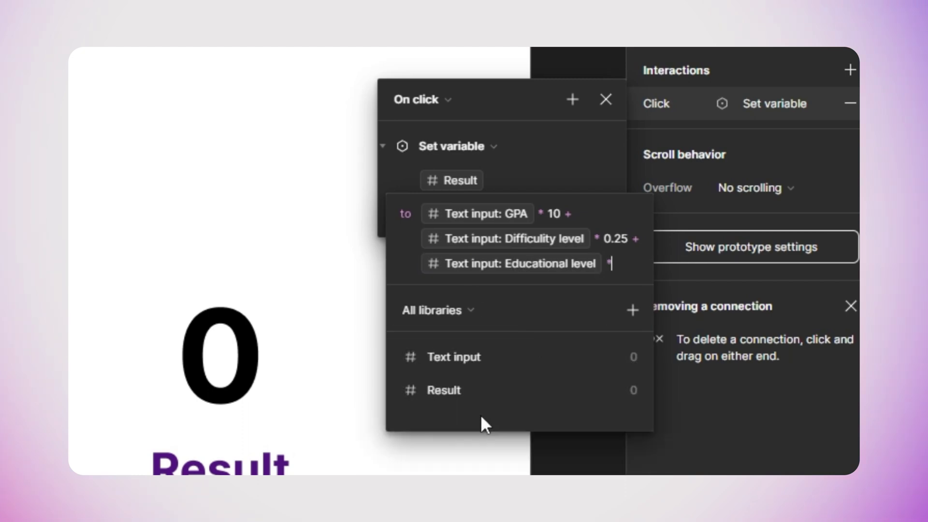
{"action": "type", "text": "0.25"}
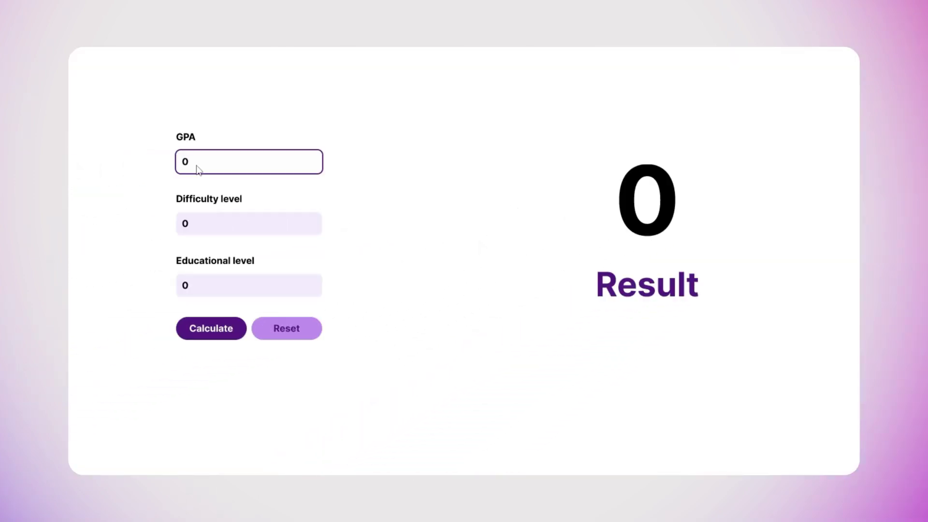
Step: Test the prototype by entering GPA 4, Difficulty level 35 and Educational level 50, and calculate the result
{"action": "type", "text": "4"}
{"action": "left_click", "coordinate": [202, 224]}
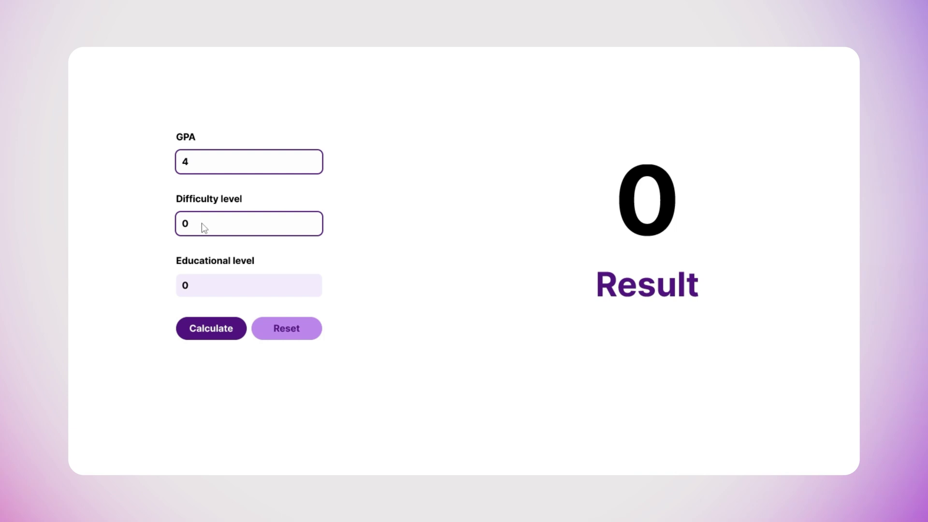
{"action": "type", "text": "35"}
{"action": "left_click", "coordinate": [213, 285]}
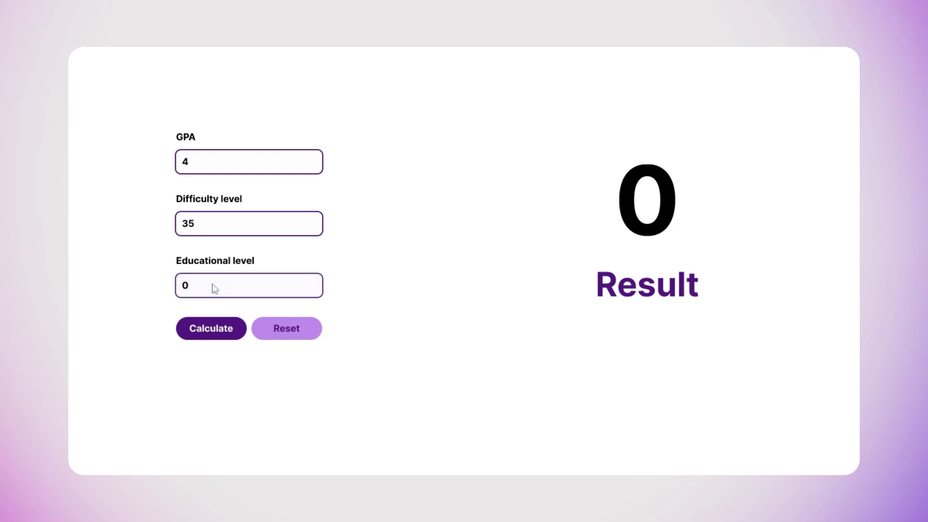
{"action": "type", "text": "50"}
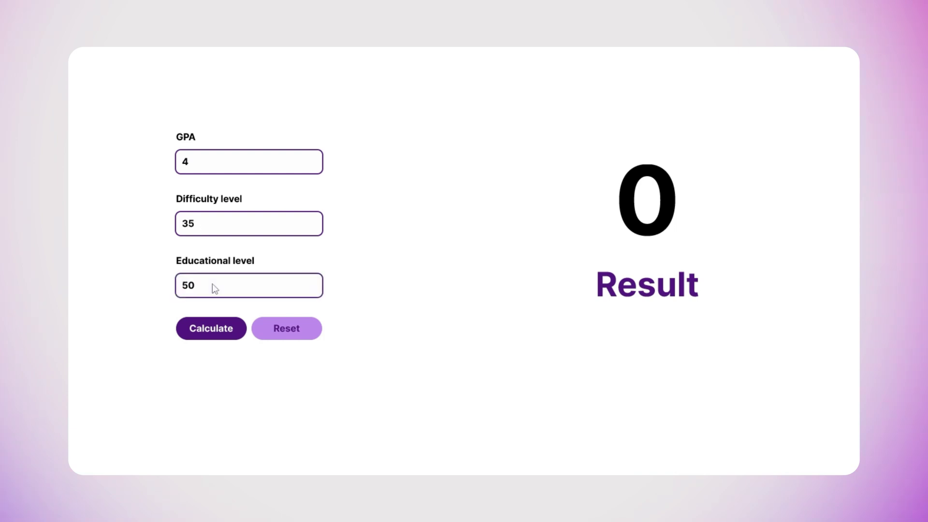
{"action": "left_click", "coordinate": [219, 329]}
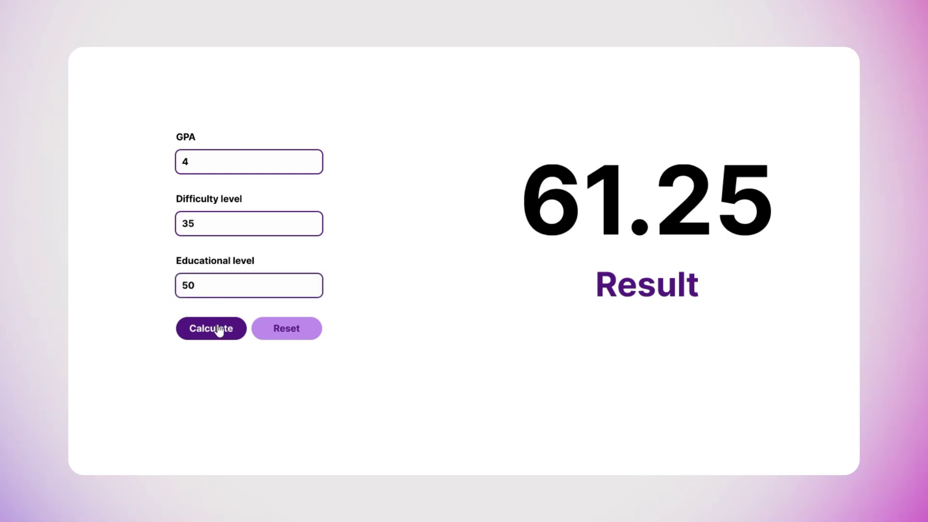
Step: Reset the prototype form and fill it with GPA 5, Difficulty level 23 and Educational level 53
{"action": "left_click", "coordinate": [289, 331]}
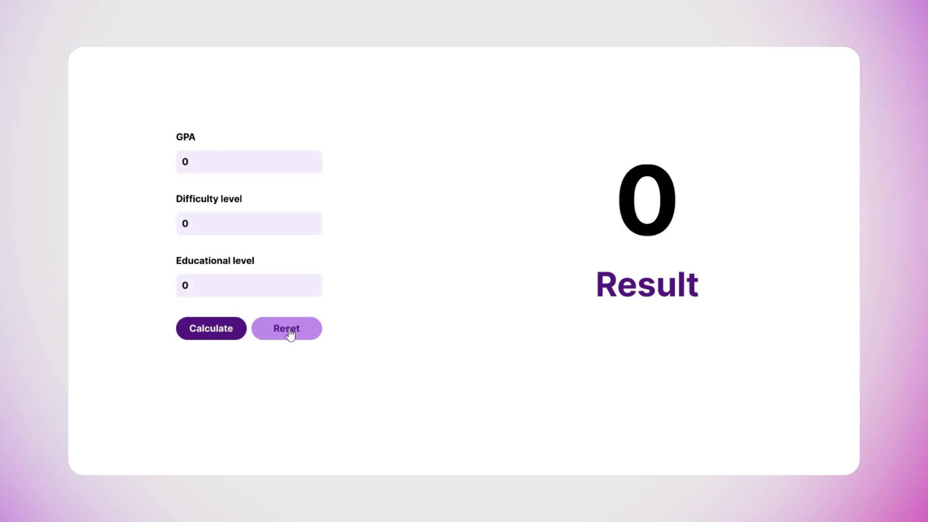
{"action": "left_click", "coordinate": [206, 168]}
{"action": "type", "text": "5"}
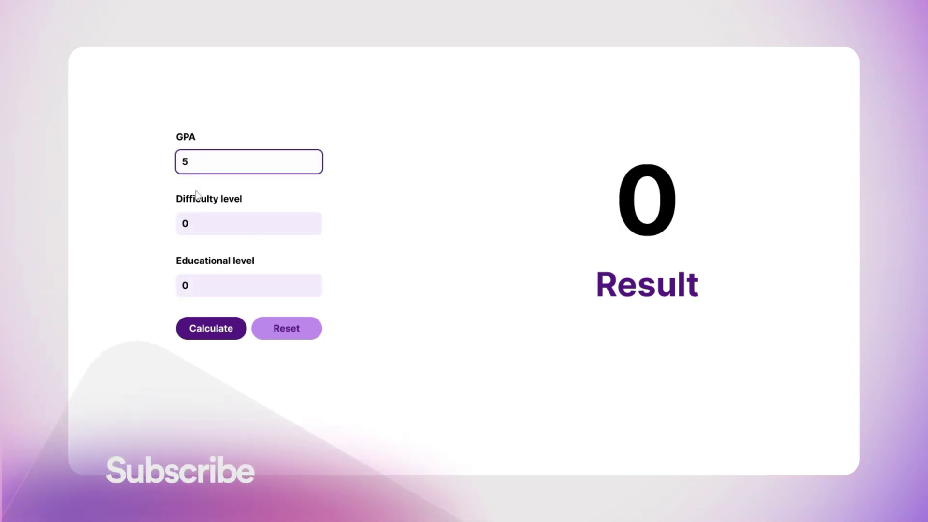
{"action": "left_click", "coordinate": [196, 227]}
{"action": "type", "text": "23"}
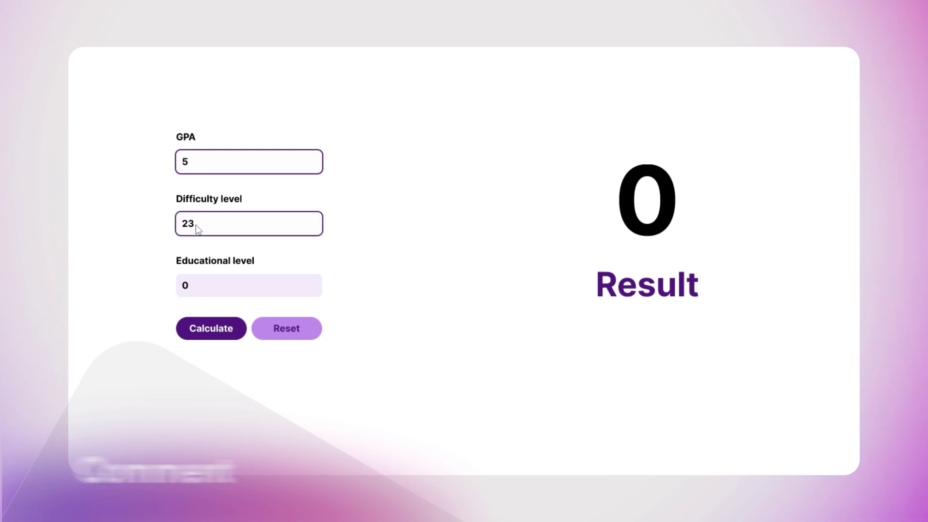
{"action": "left_click", "coordinate": [201, 285]}
{"action": "type", "text": "53"}
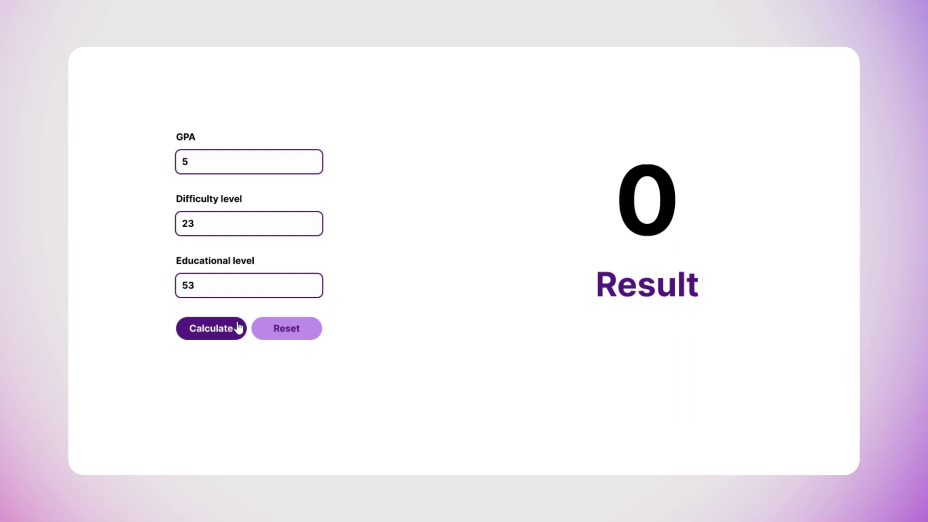